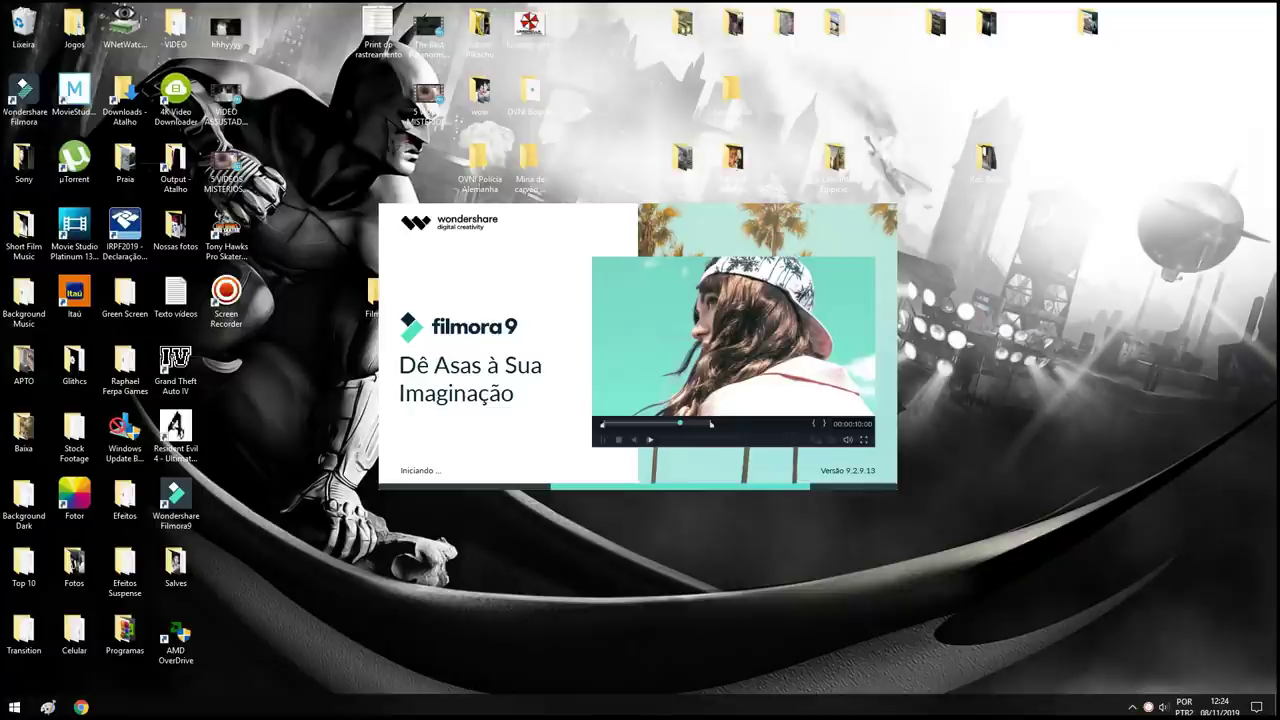
# Step: Dismiss the message center shown when Filmora9 starts
pyautogui.click(1133, 707)
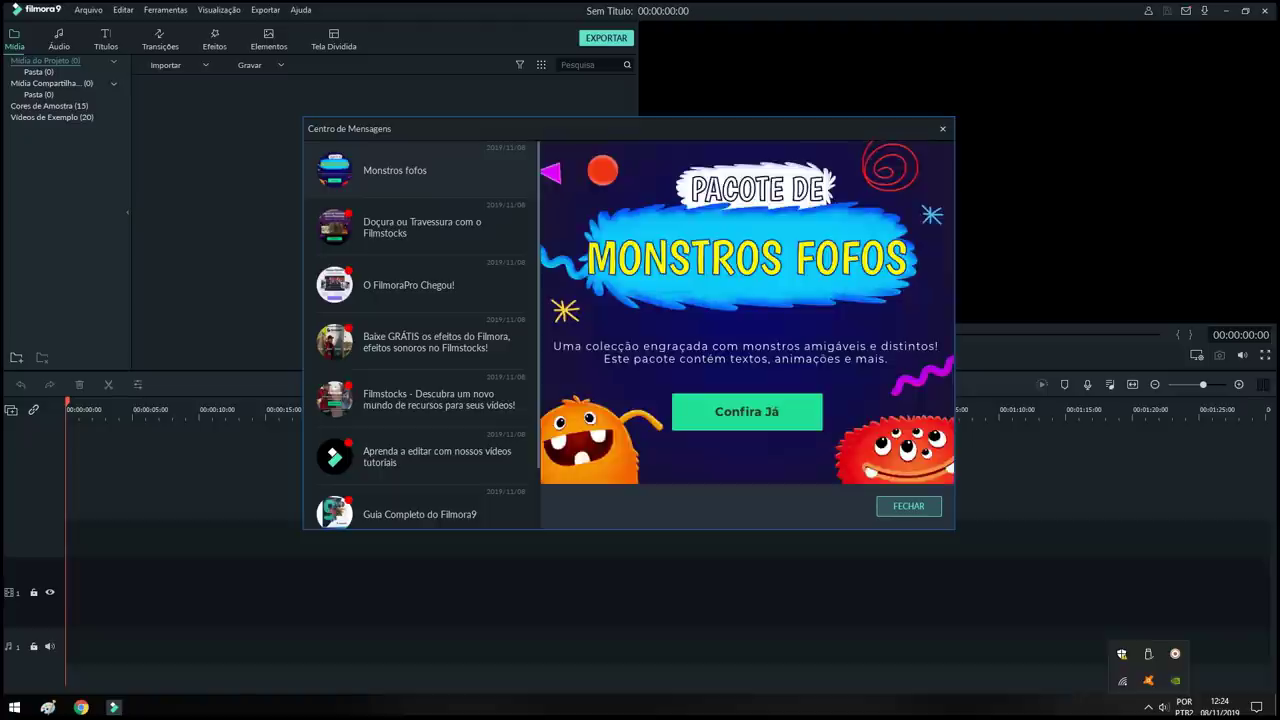
pyautogui.press('Escape')
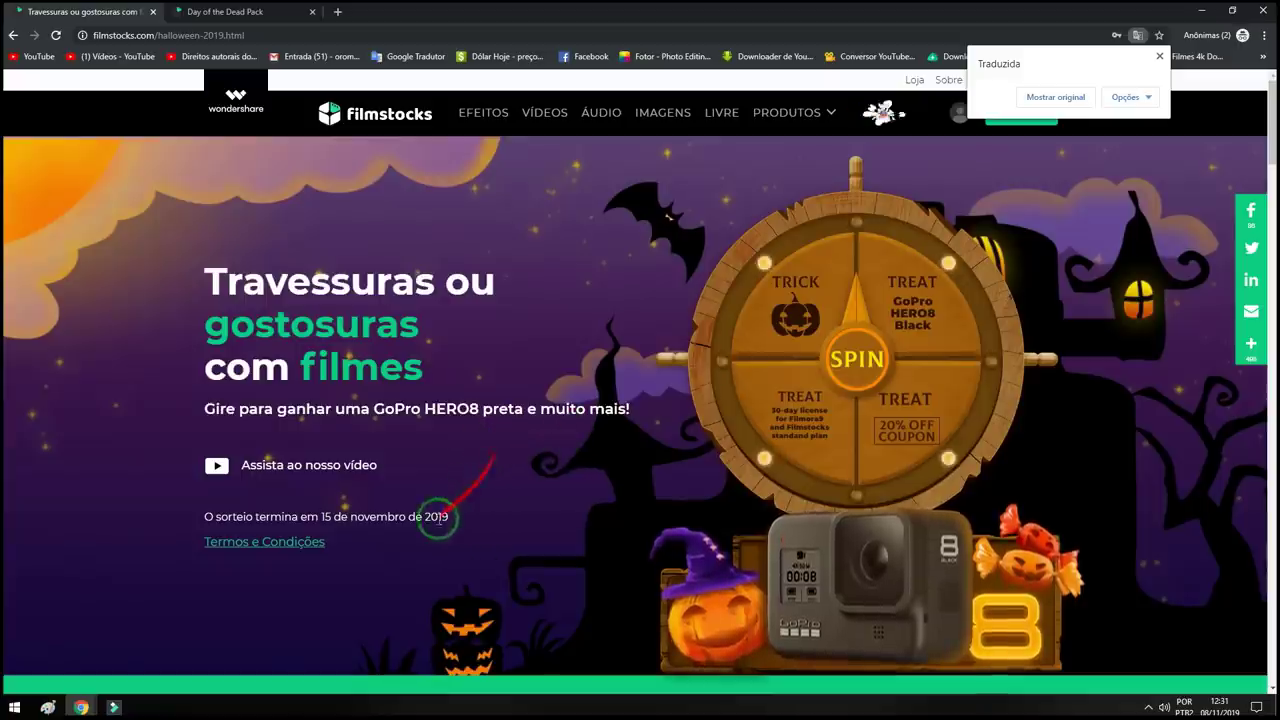
# Step: Browse the Halloween effect packs on the Filmstocks Halloween 2019 page
pyautogui.scroll(-10, 392, 520)
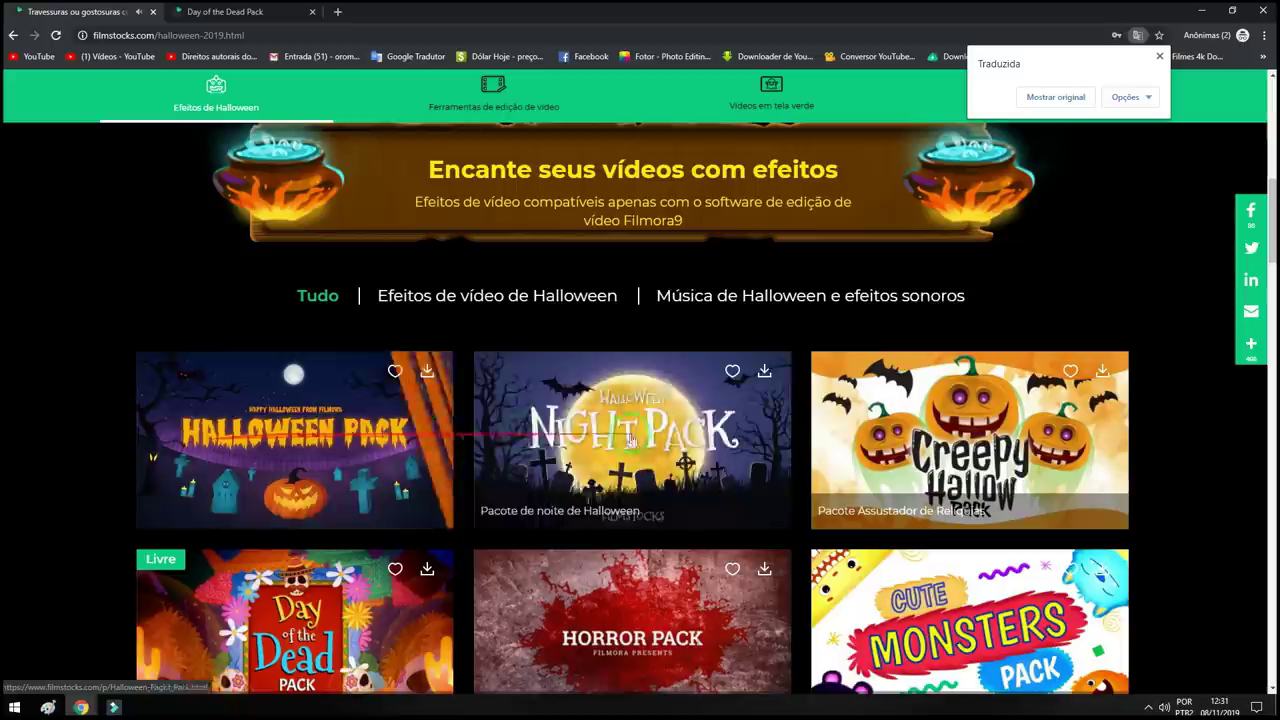
pyautogui.scroll(-1, 640, 430)
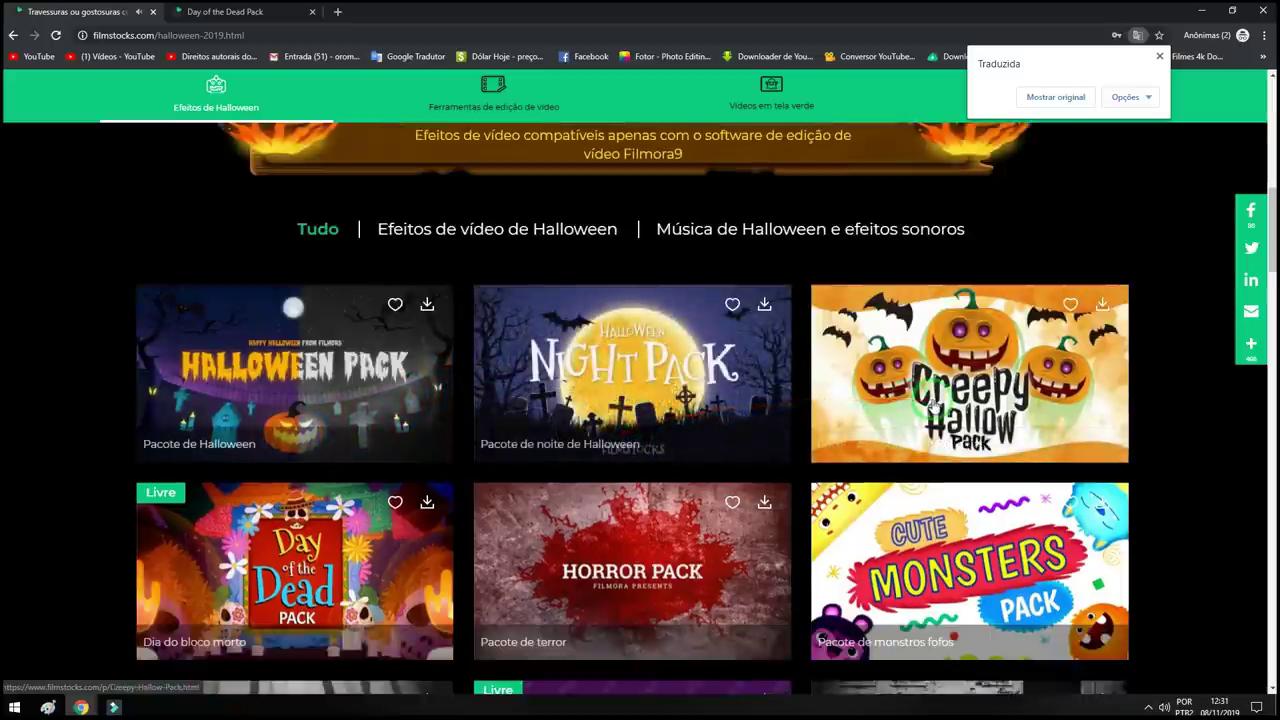
pyautogui.moveTo(930, 405)
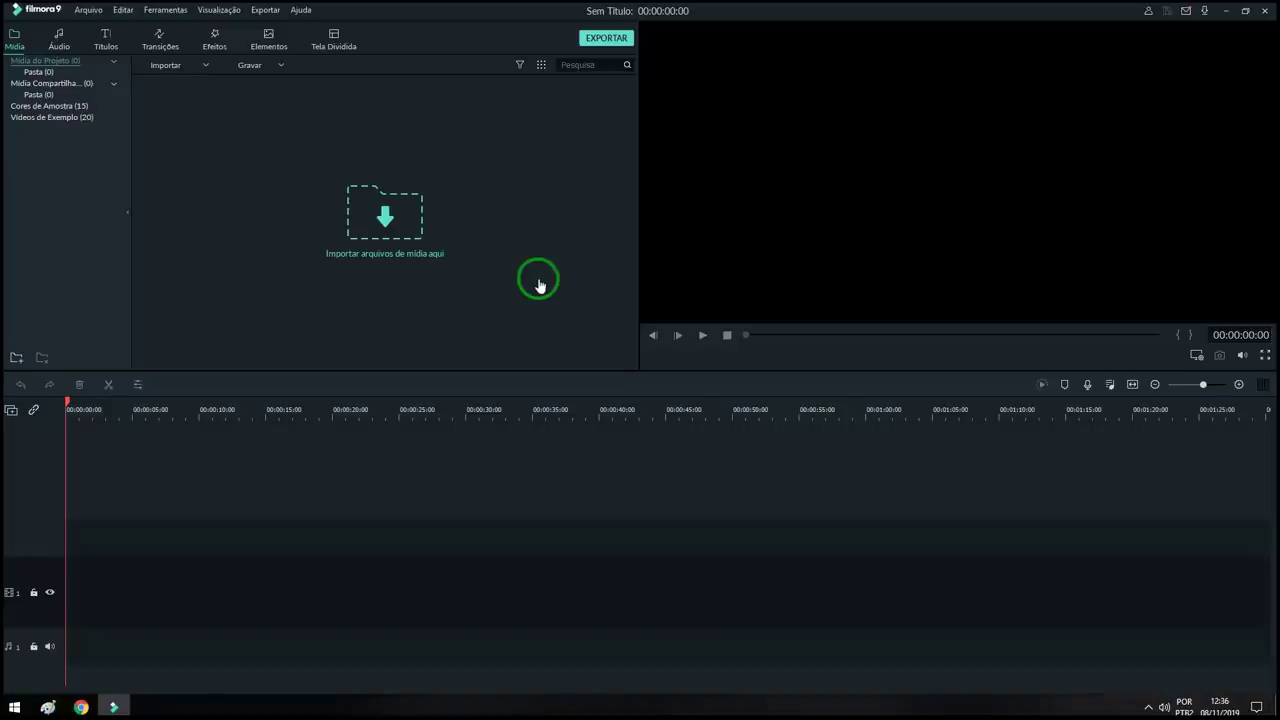
# Step: Import gggg, hhhyyyy and The Best Paranormal Activity Videos Caught on Camera from the Área de Trabalho folder
pyautogui.click(387, 237)
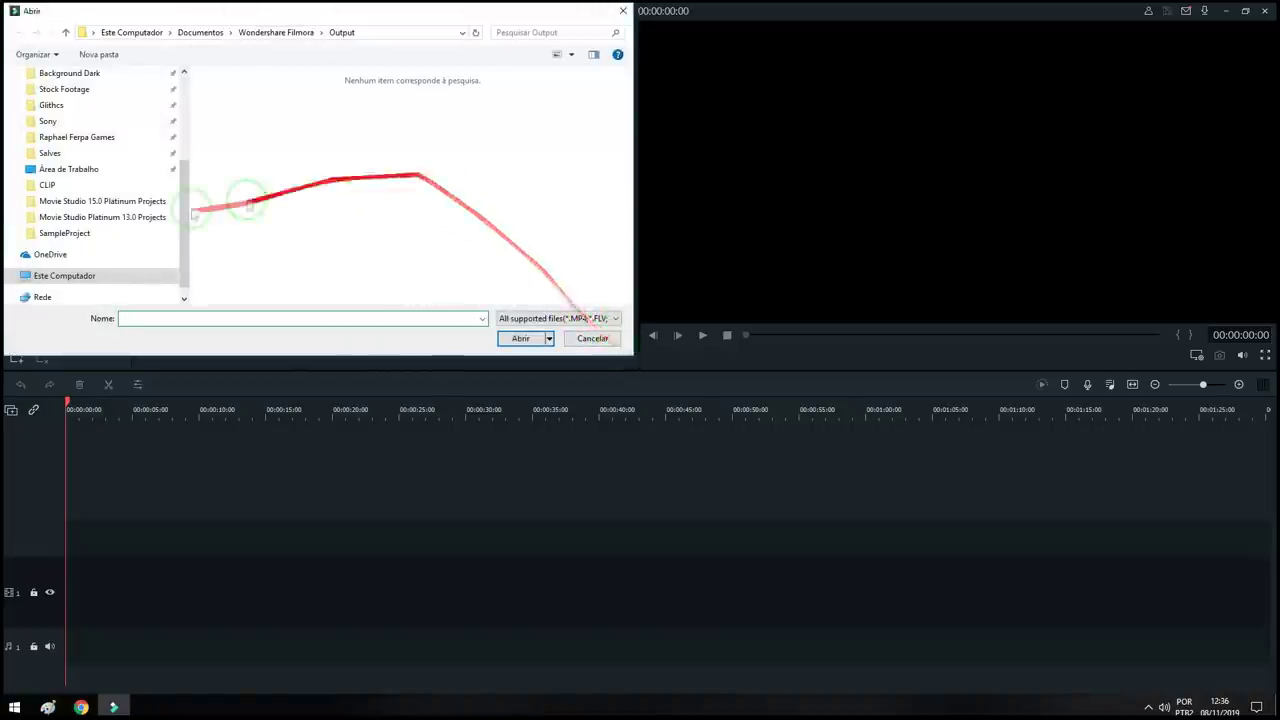
pyautogui.click(94, 170)
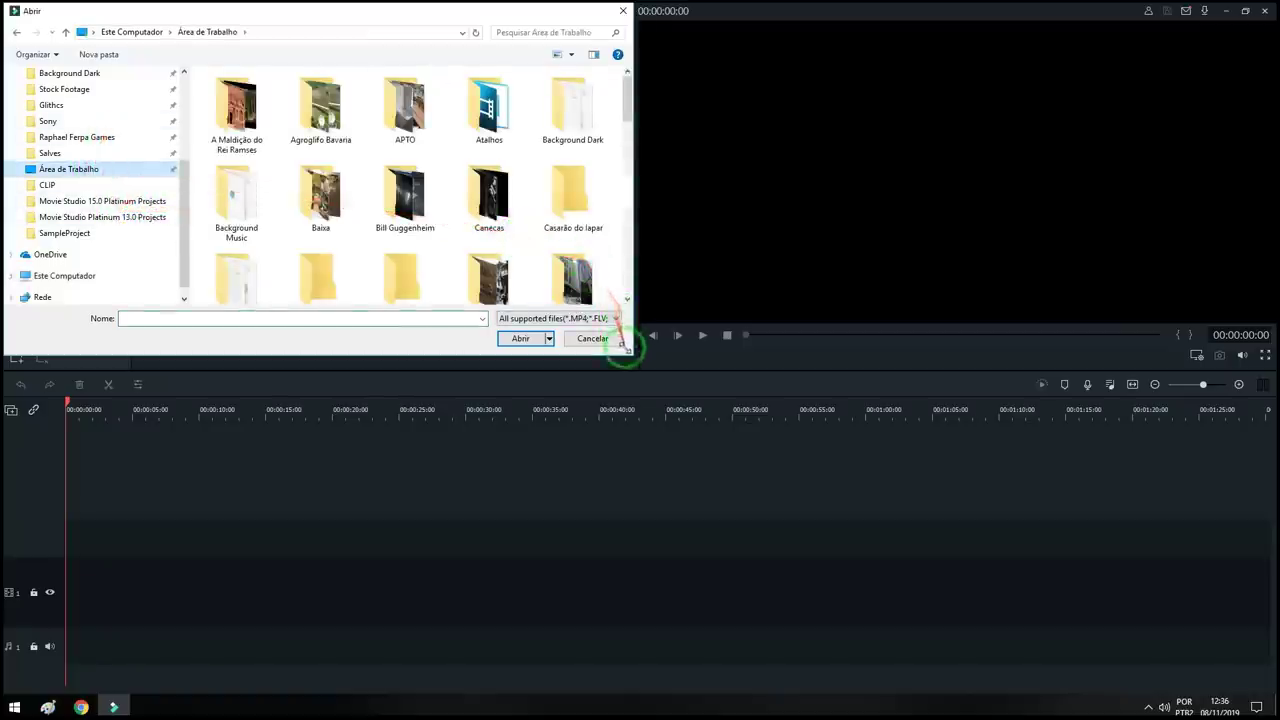
pyautogui.moveTo(629, 357); pyautogui.dragTo(696, 434)
pyautogui.scroll(-10, 534, 266)
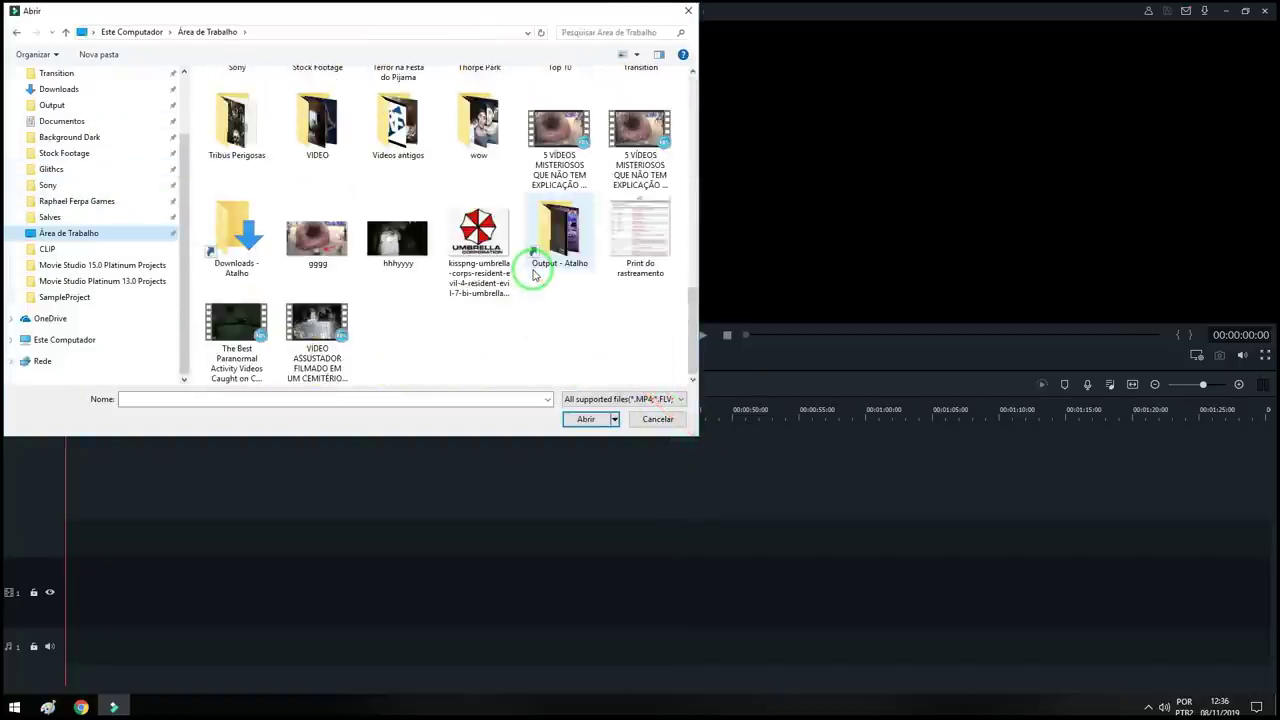
pyautogui.click(243, 322)
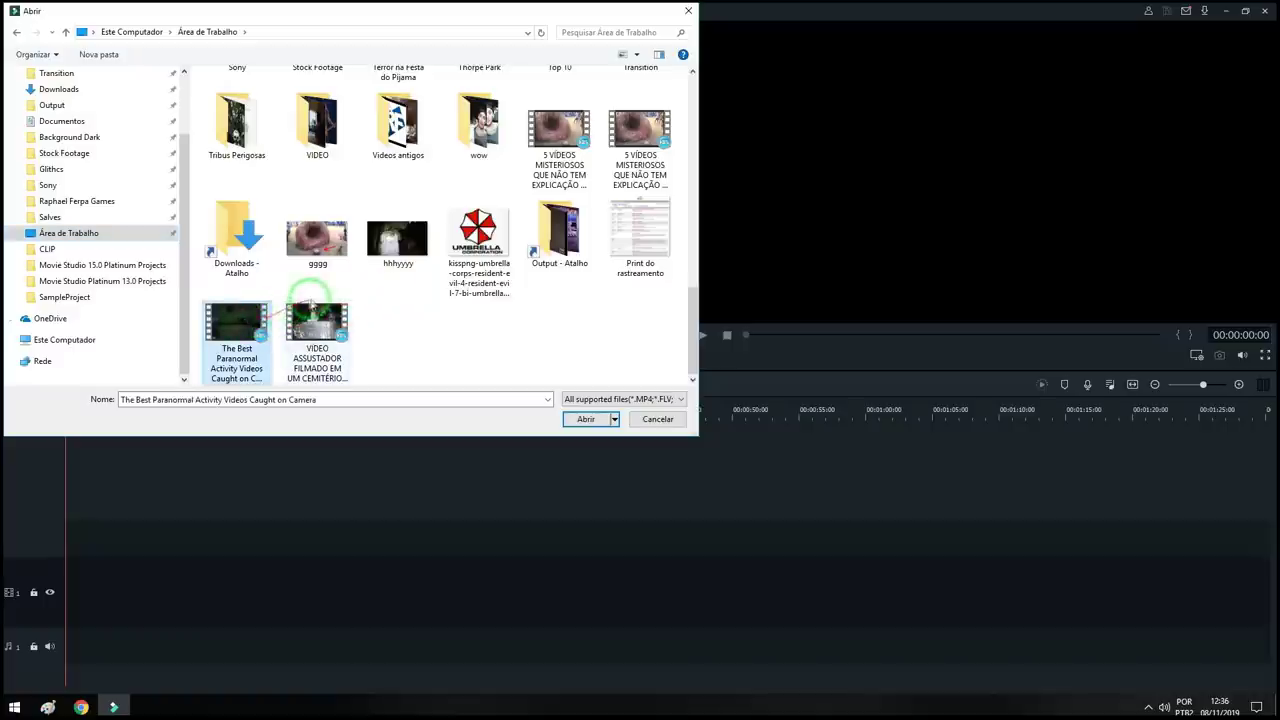
pyautogui.keyDown('ctrl'); pyautogui.click(320, 243); pyautogui.keyUp('ctrl')
pyautogui.press('Return')
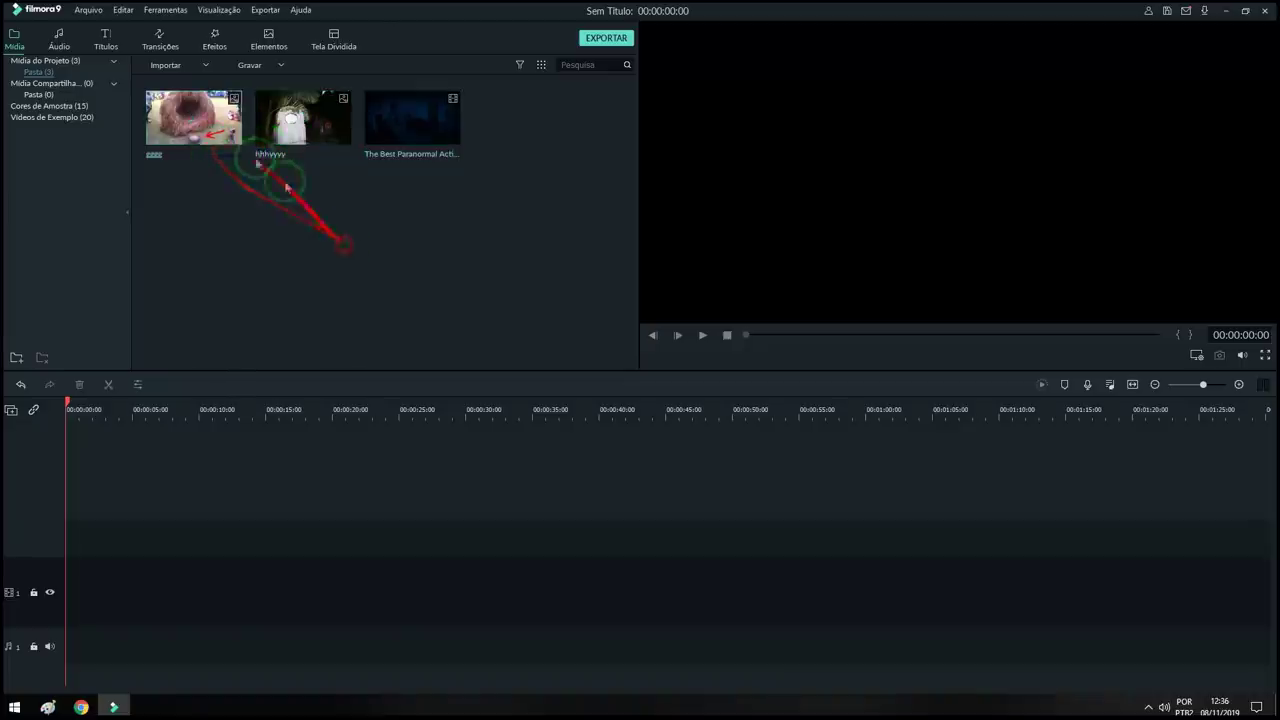
# Step: Place gggg, hhhyyyy and The Best Paranormal Activity Videos Caught on Camera one after another on video track 2
pyautogui.moveTo(235, 128); pyautogui.dragTo(84, 512)
pyautogui.moveTo(290, 118); pyautogui.dragTo(145, 534)
pyautogui.moveTo(443, 114); pyautogui.dragTo(213, 527)
# Step: Split the paranormal activity clip at 00:00:39:00 and delete the part after the cut
pyautogui.click(586, 409)
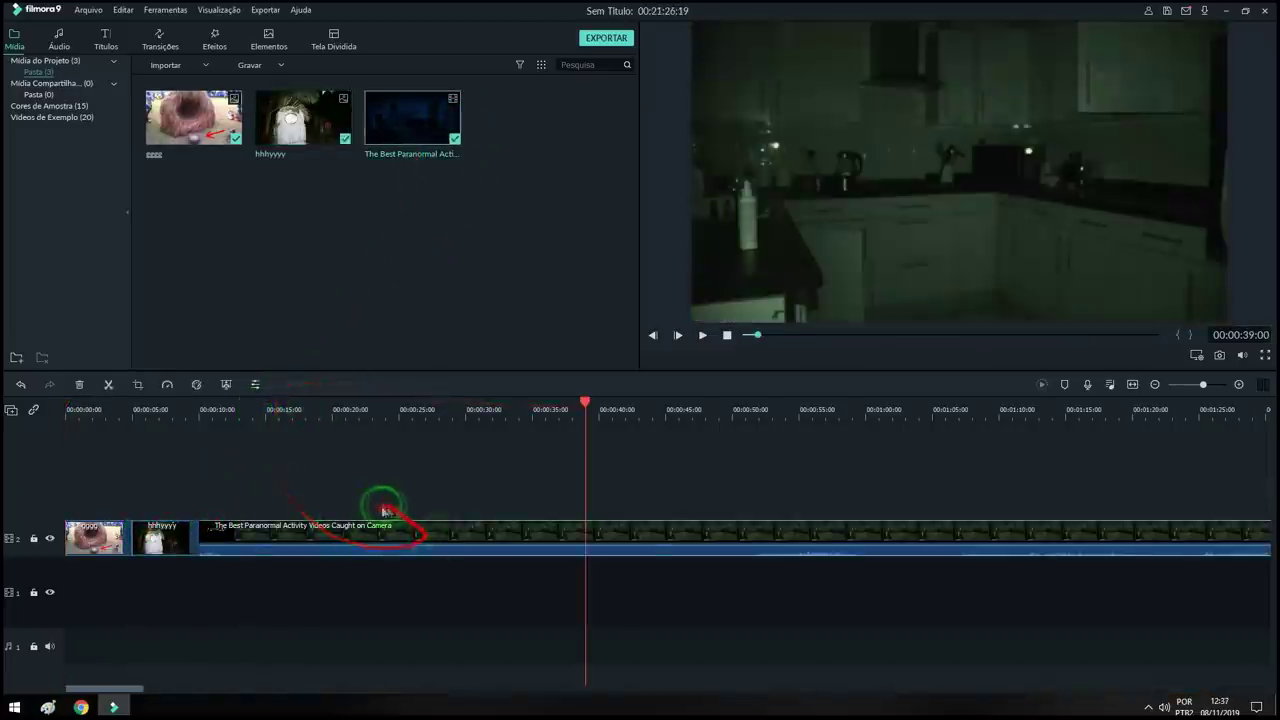
pyautogui.click(110, 389)
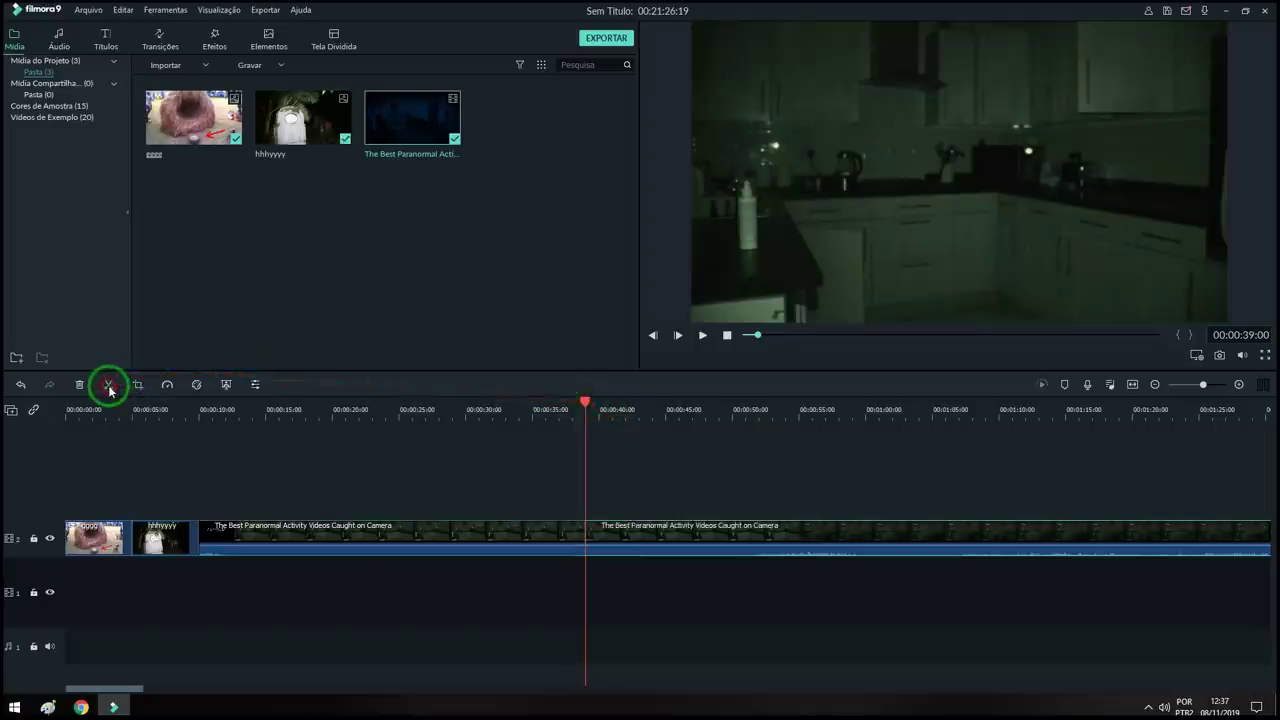
pyautogui.click(620, 540)
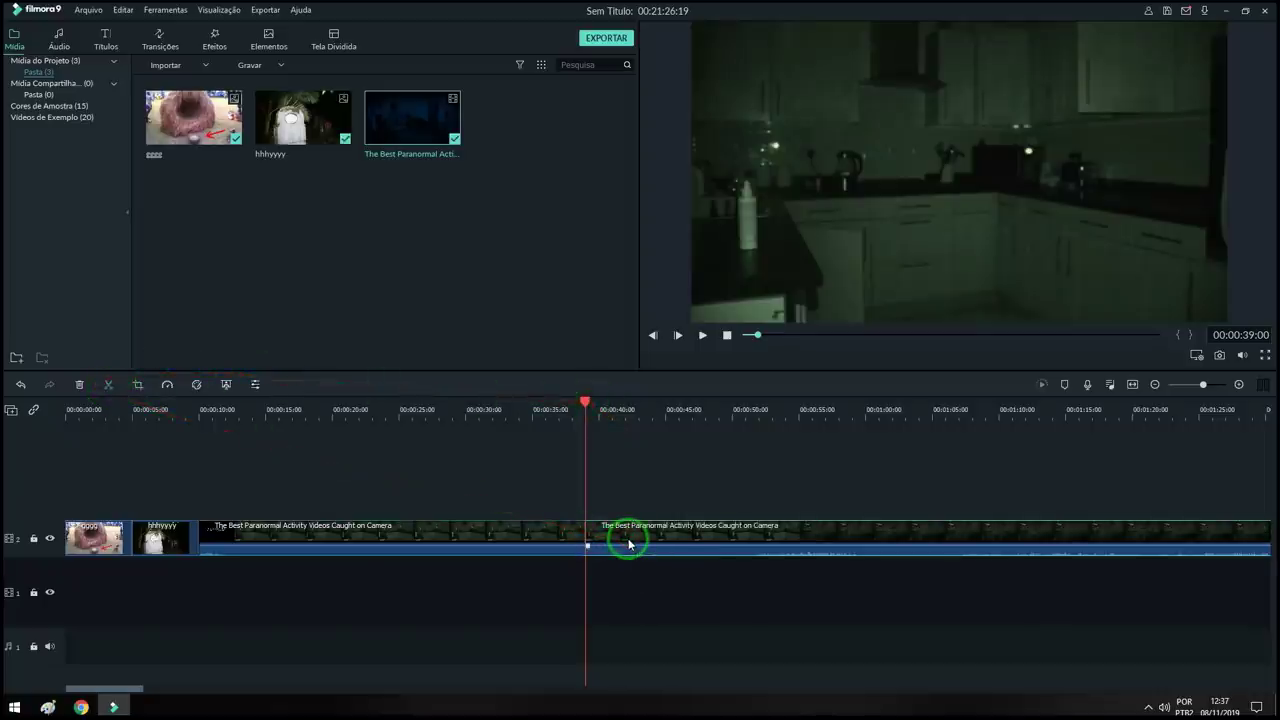
pyautogui.press('Delete')
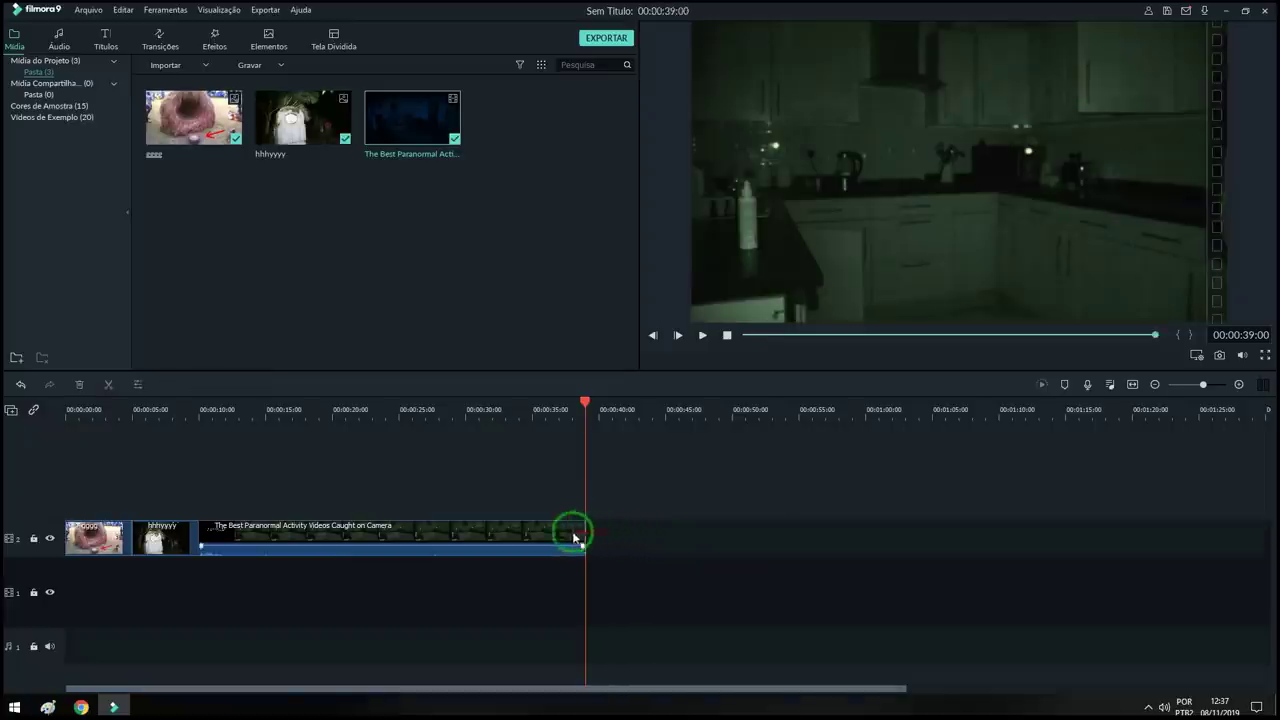
# Step: Split the paranormal activity clip at 00:00:20:07 and delete its first part, closing the gap after hhhyyyy
pyautogui.click(480, 535)
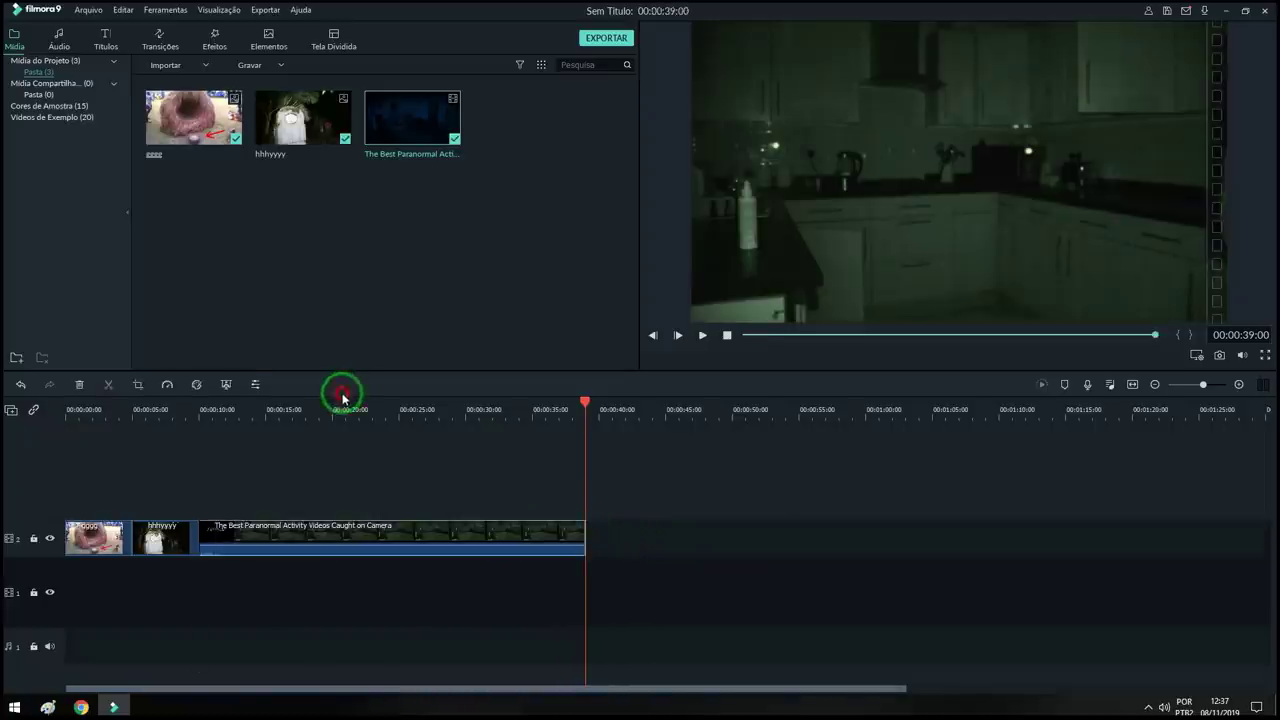
pyautogui.moveTo(586, 398); pyautogui.dragTo(340, 412)
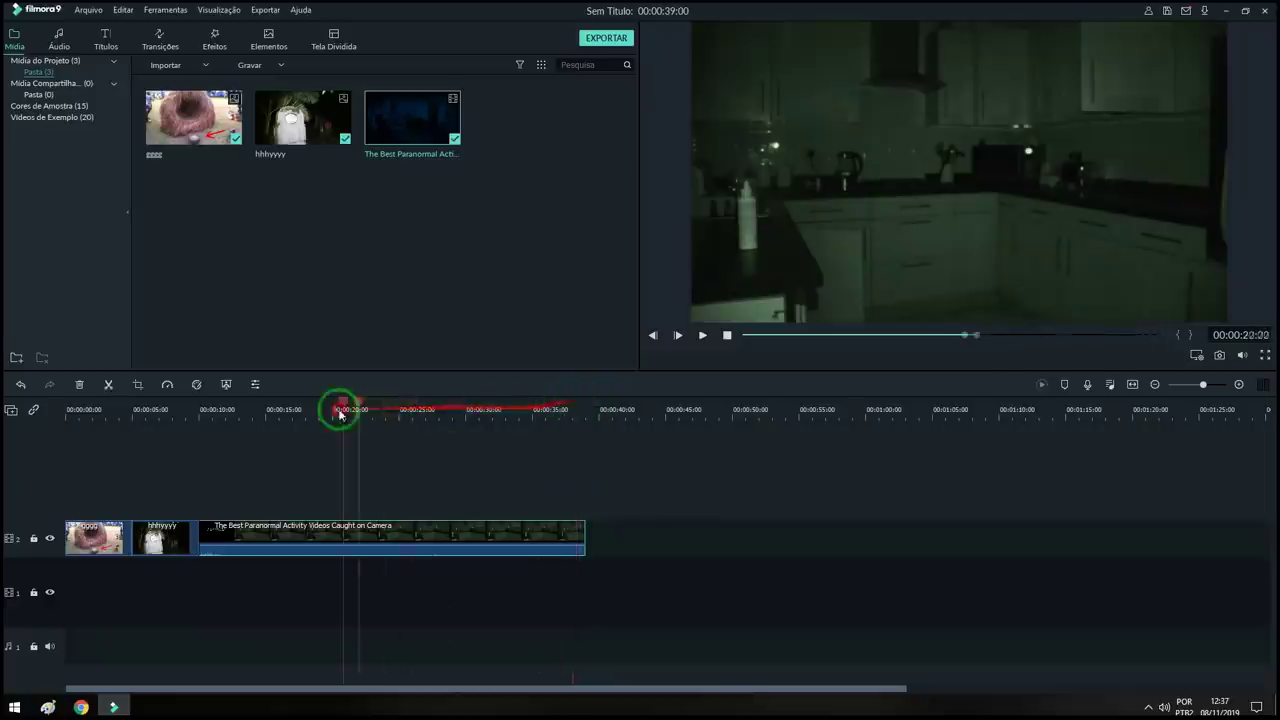
pyautogui.click(110, 388)
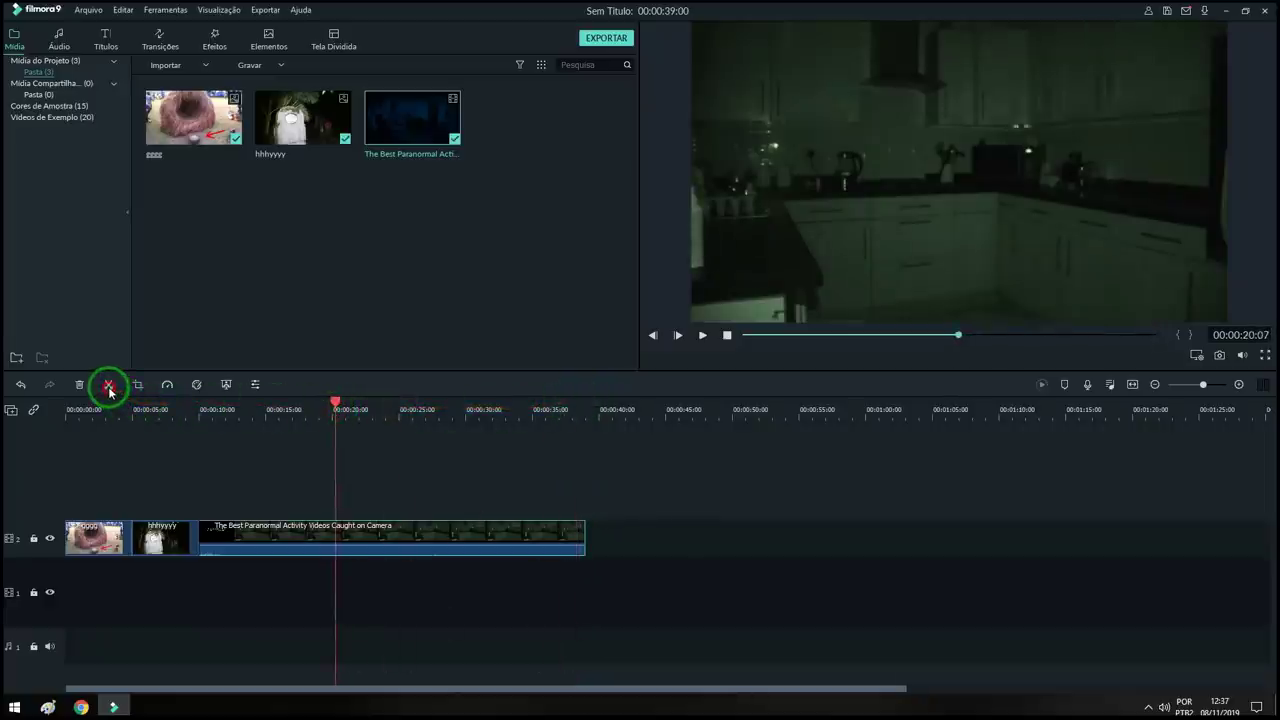
pyautogui.click(250, 538)
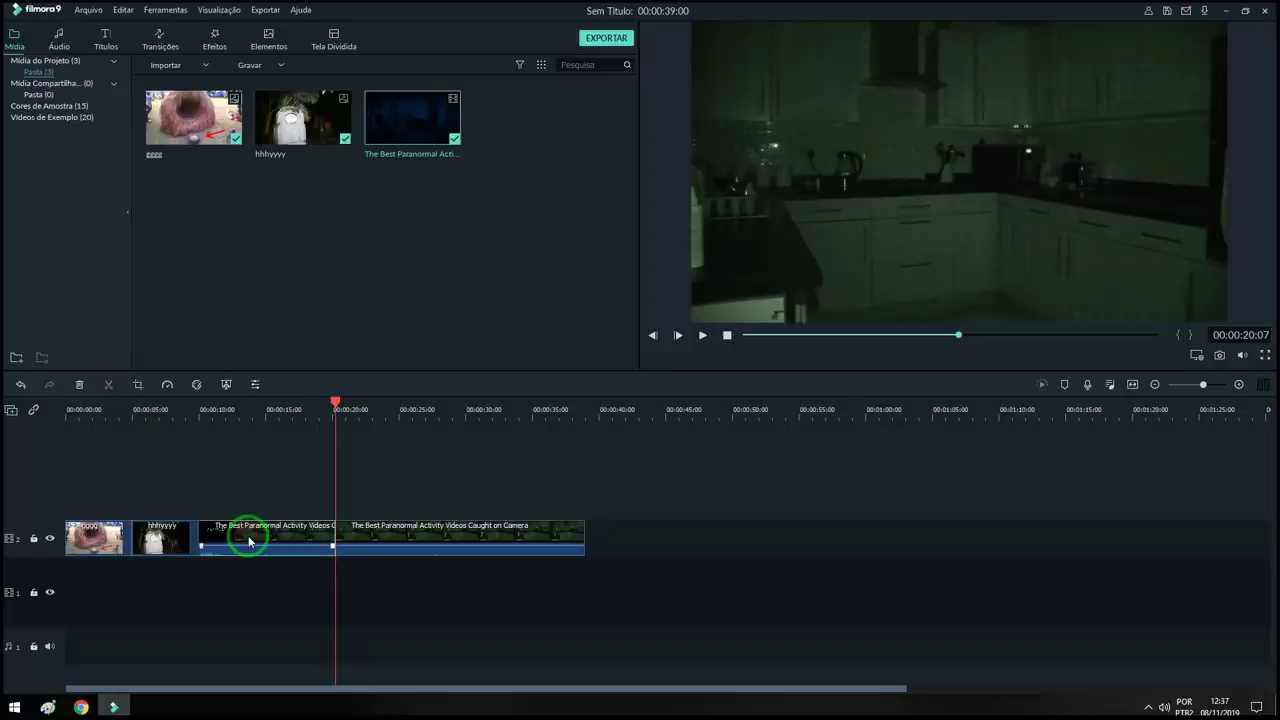
pyautogui.press('Delete')
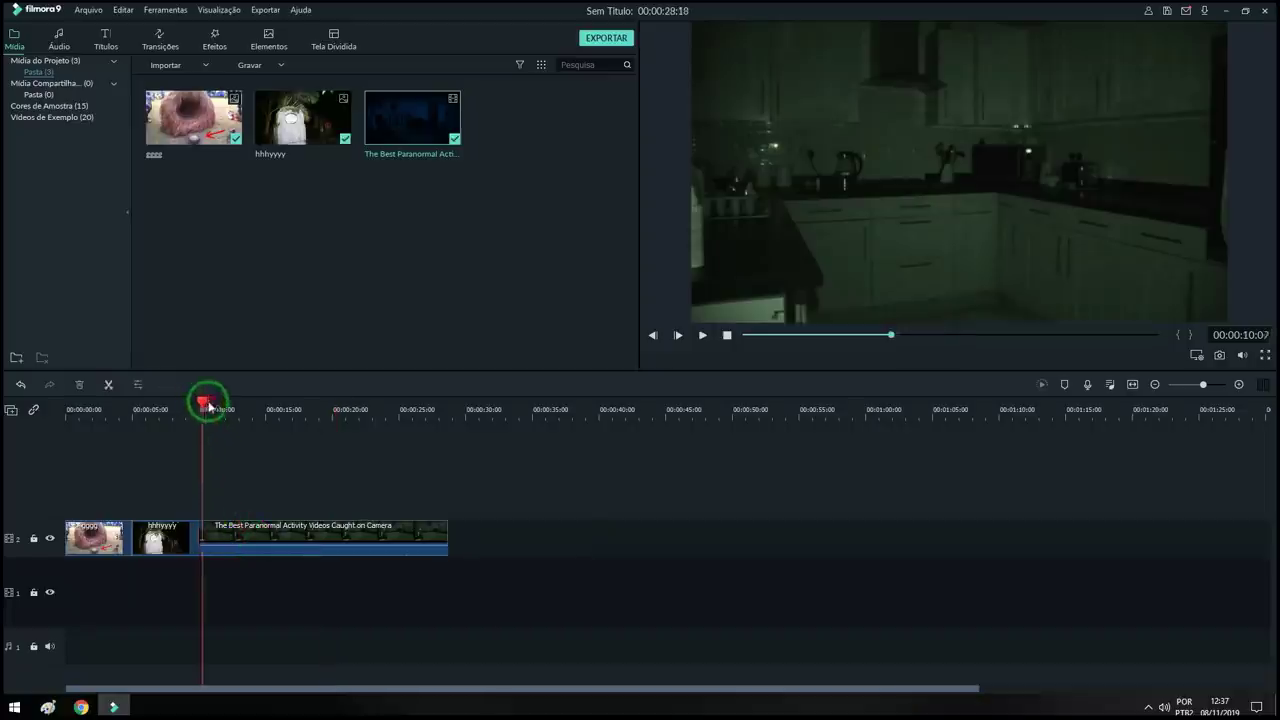
pyautogui.moveTo(206, 400); pyautogui.dragTo(200, 418)
pyautogui.click(263, 534)
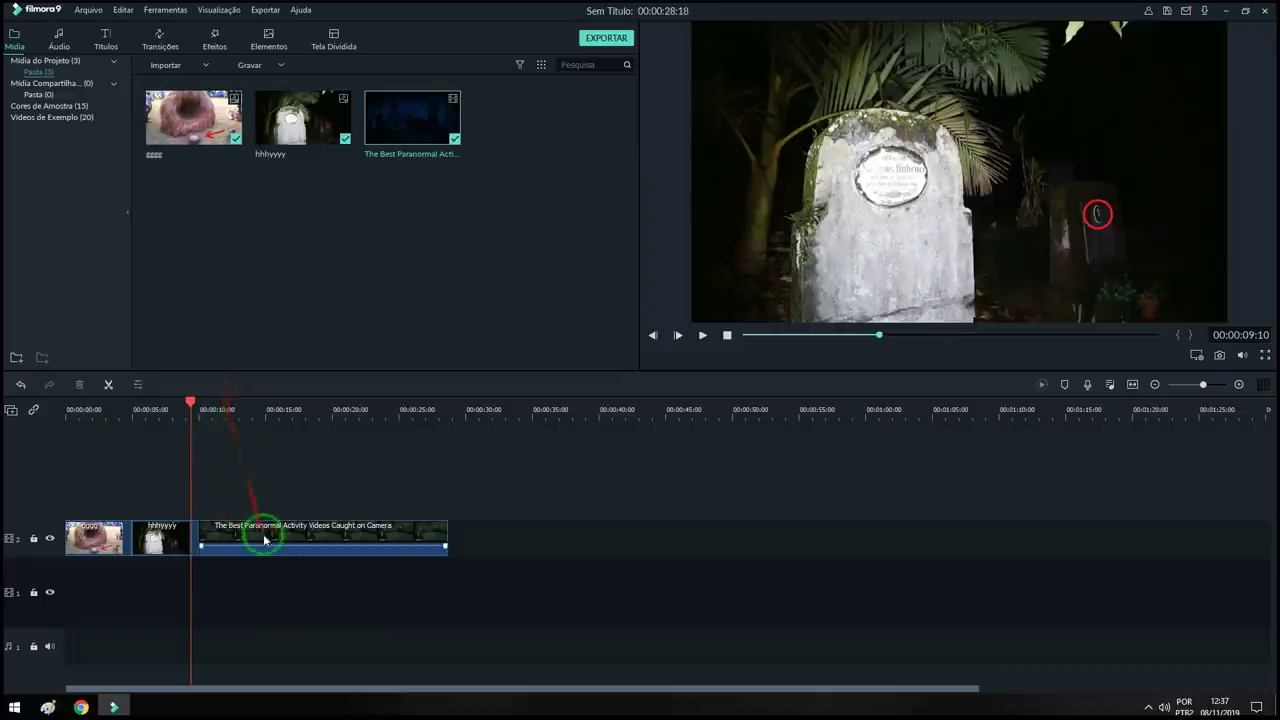
pyautogui.click(89, 10)
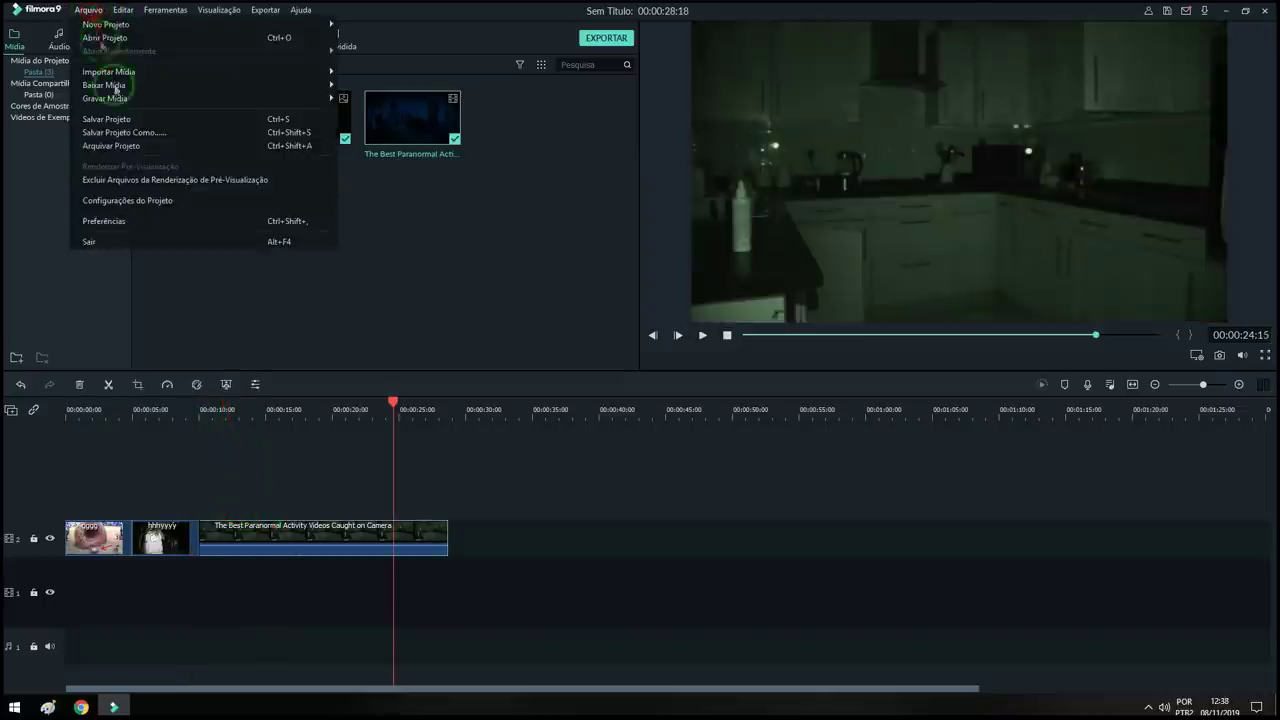
pyautogui.click(115, 220)
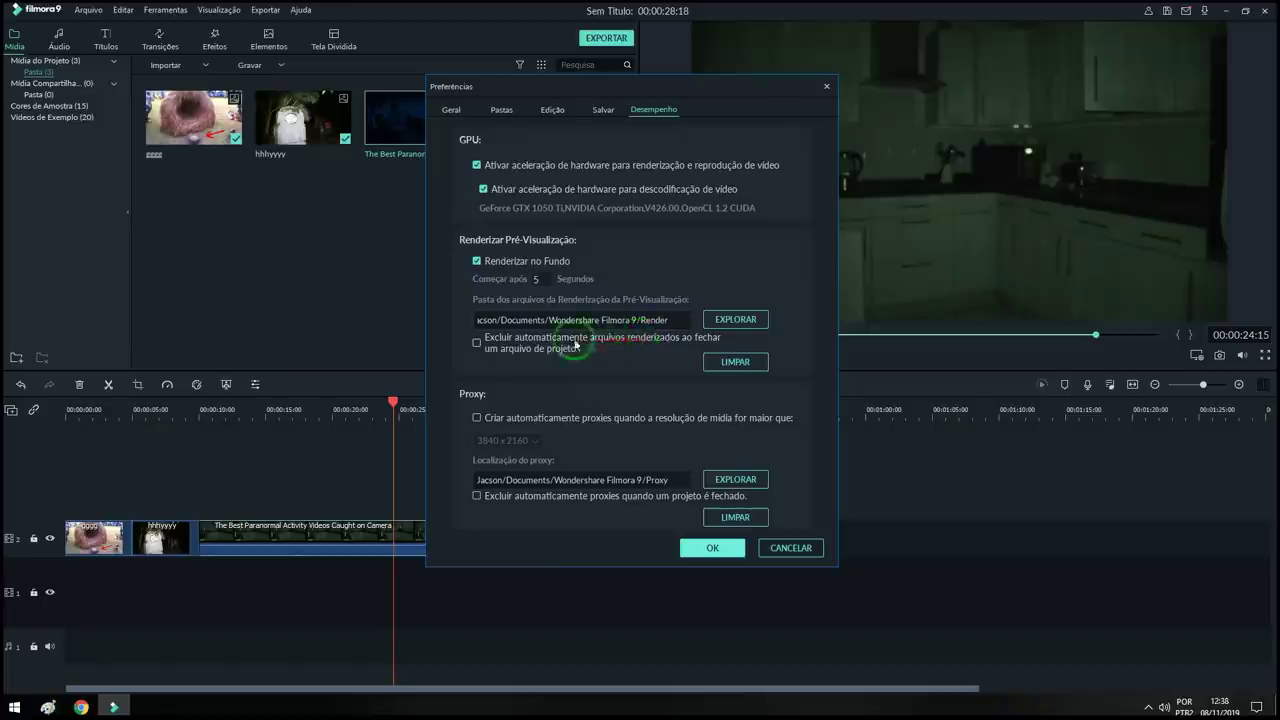
pyautogui.click(826, 87)
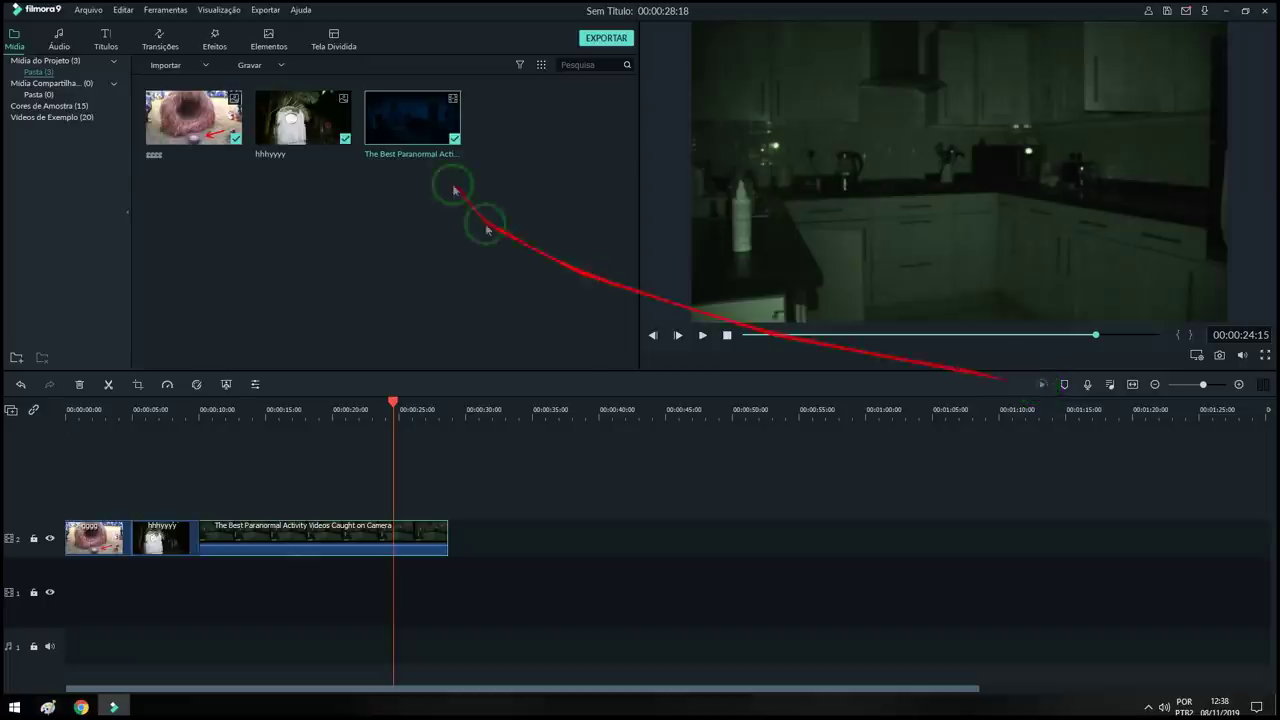
# Step: Enable background preview rendering and automatic deletion of rendered files on project close in the performance preferences
pyautogui.click(88, 10)
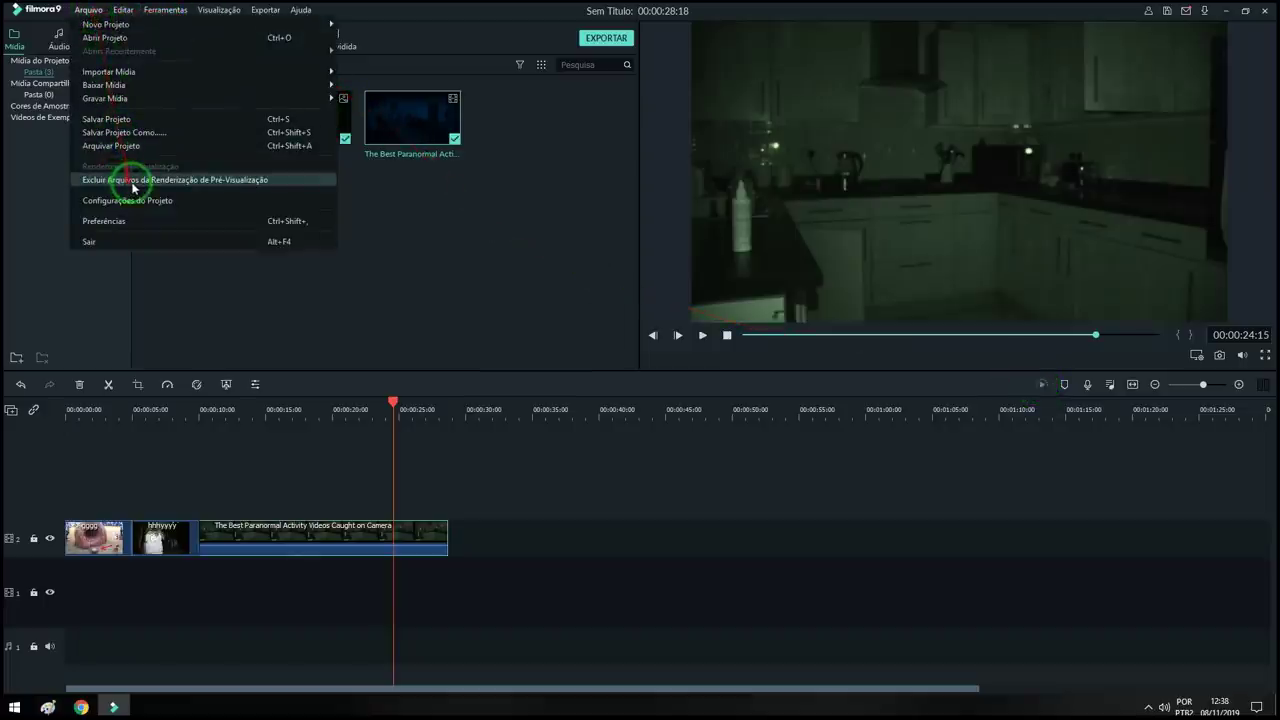
pyautogui.click(125, 221)
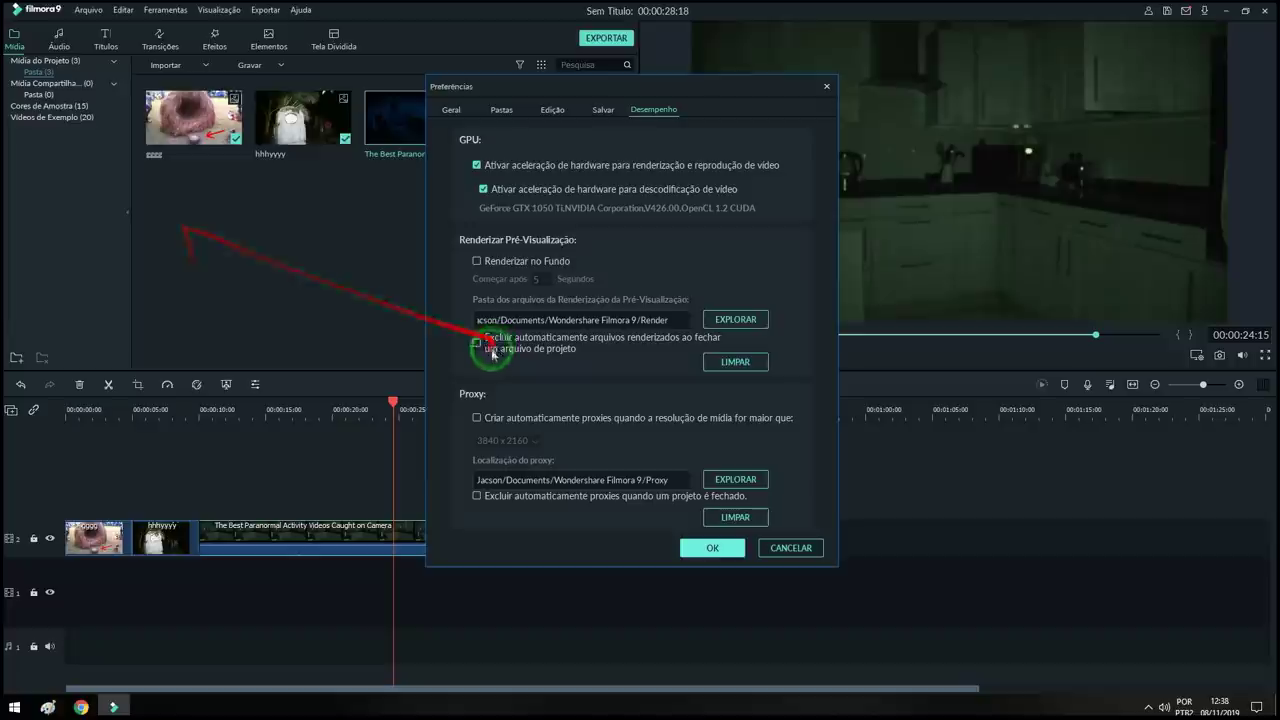
pyautogui.click(478, 263)
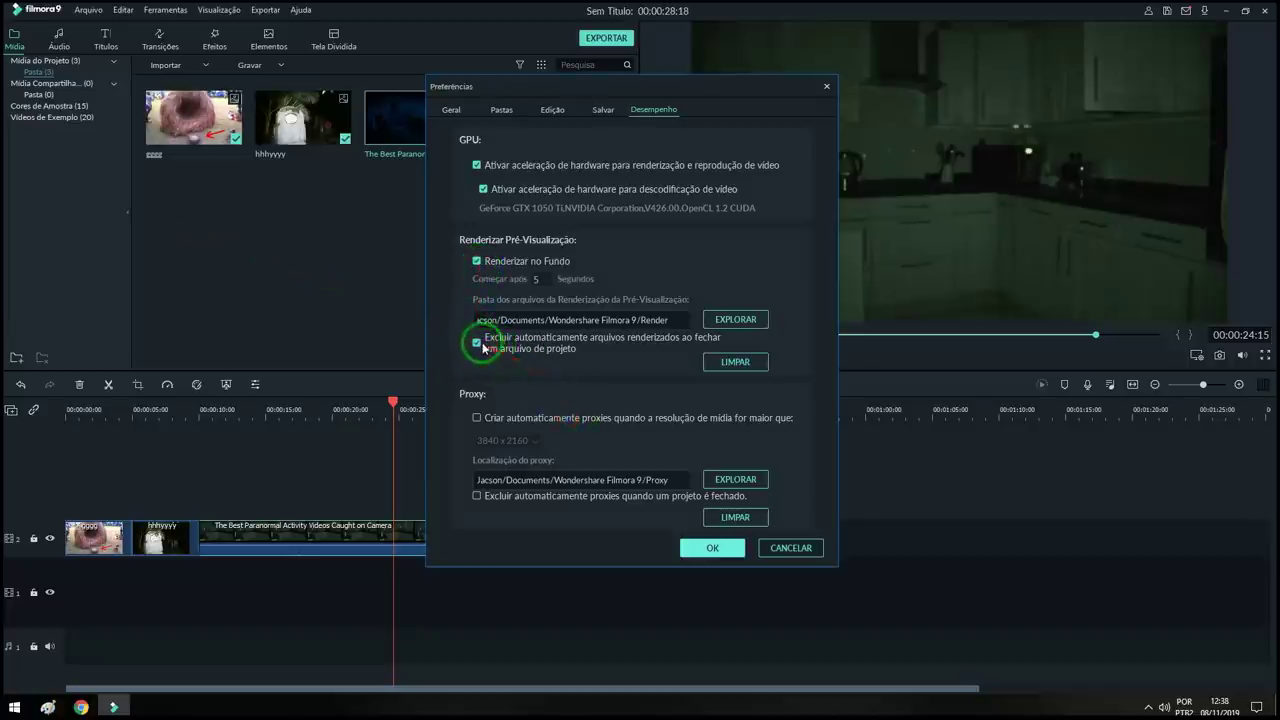
pyautogui.click(477, 343)
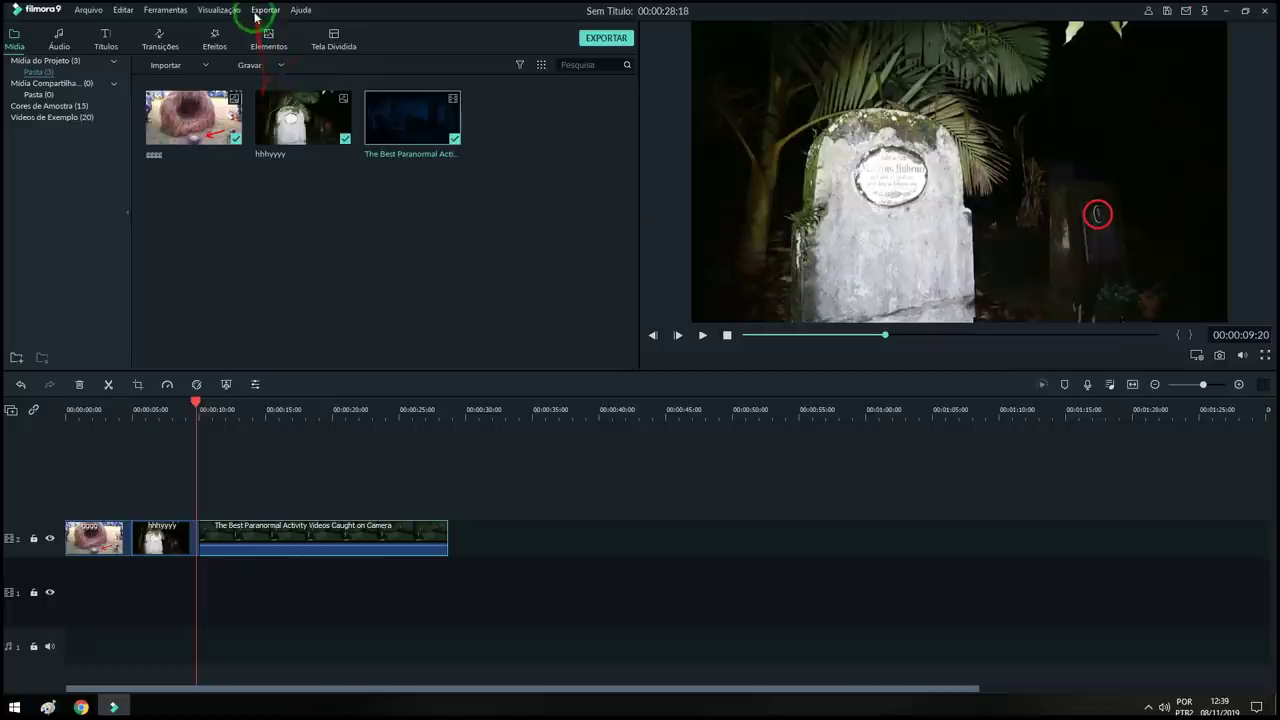
# Step: Set up a local MP4 video export and name the output file Halloween
pyautogui.click(264, 12)
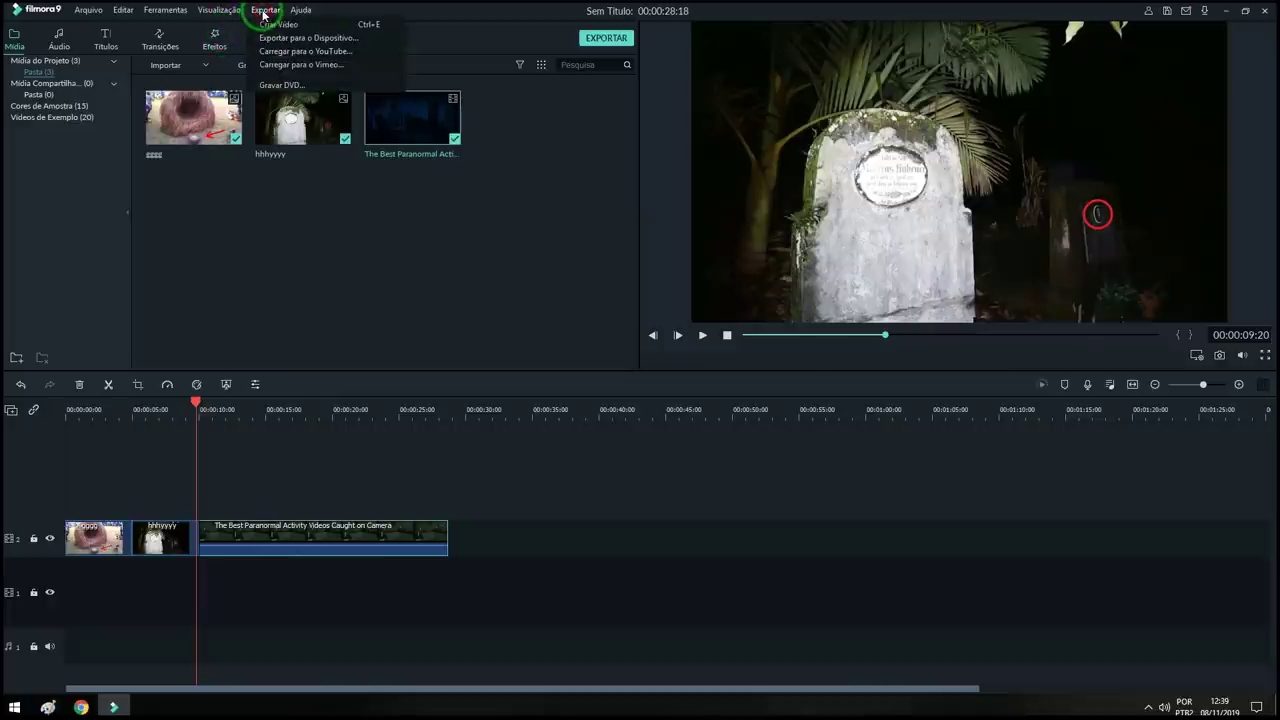
pyautogui.click(276, 25)
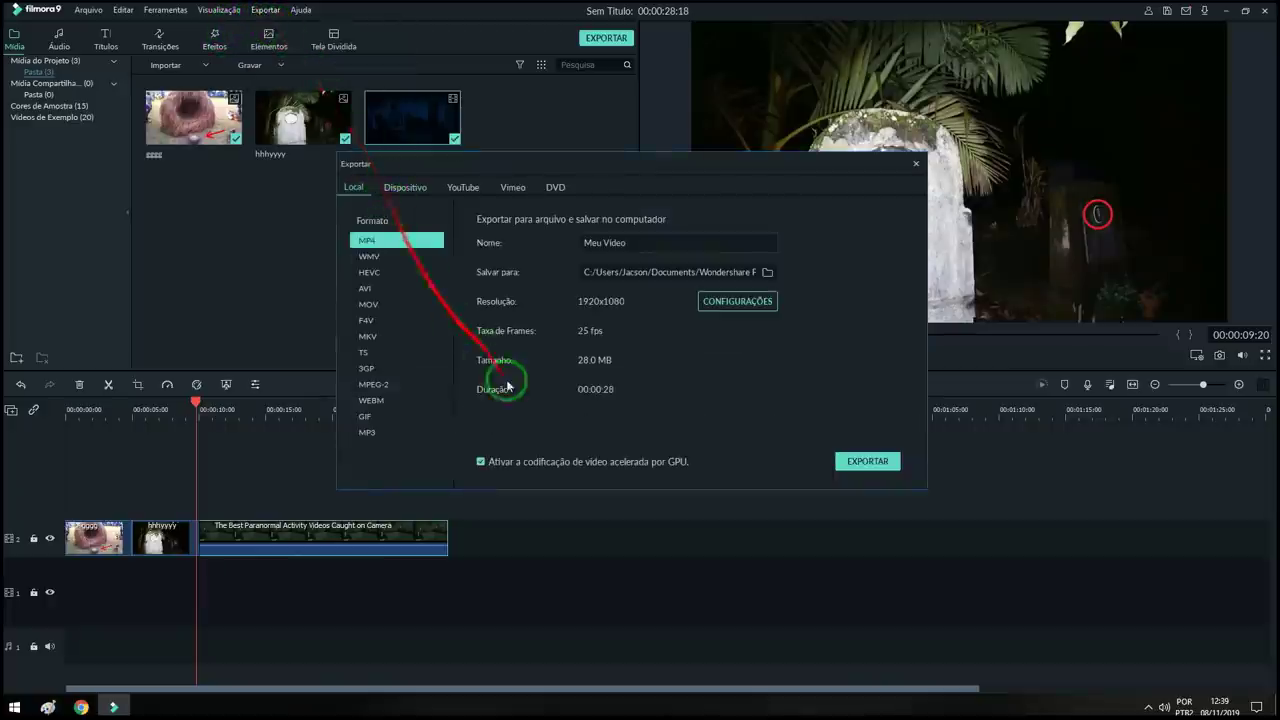
pyautogui.moveTo(663, 246); pyautogui.dragTo(561, 254)
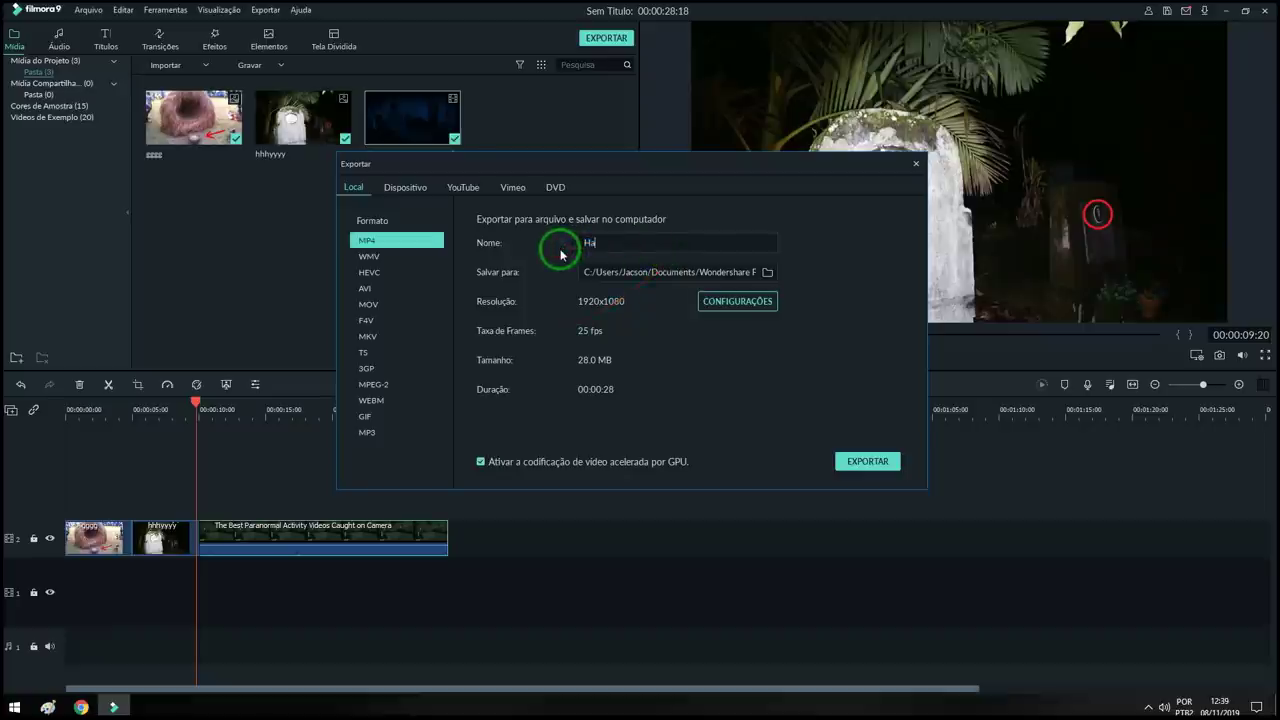
pyautogui.write('Halow')
pyautogui.press('BackSpace')
pyautogui.press('BackSpace')
pyautogui.write('loween')
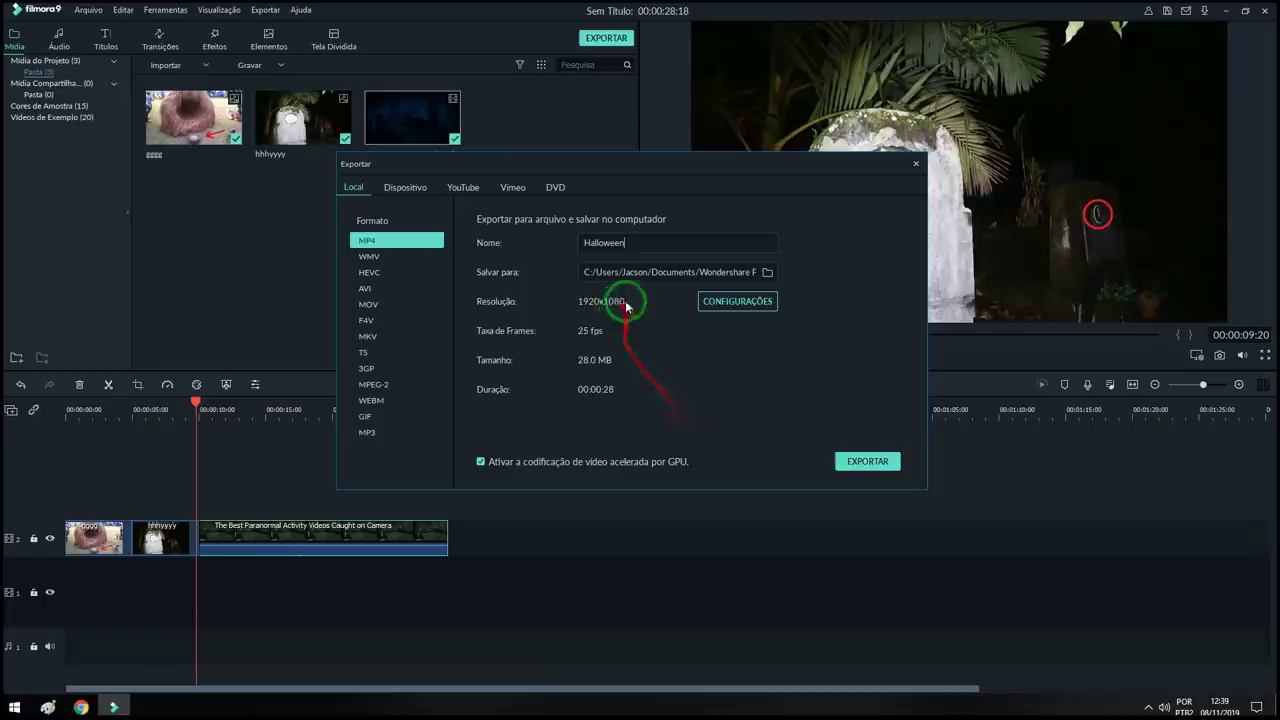
# Step: Examine the resolution and frame rate choices in the MP4 export settings
pyautogui.click(752, 304)
pyautogui.click(704, 245)
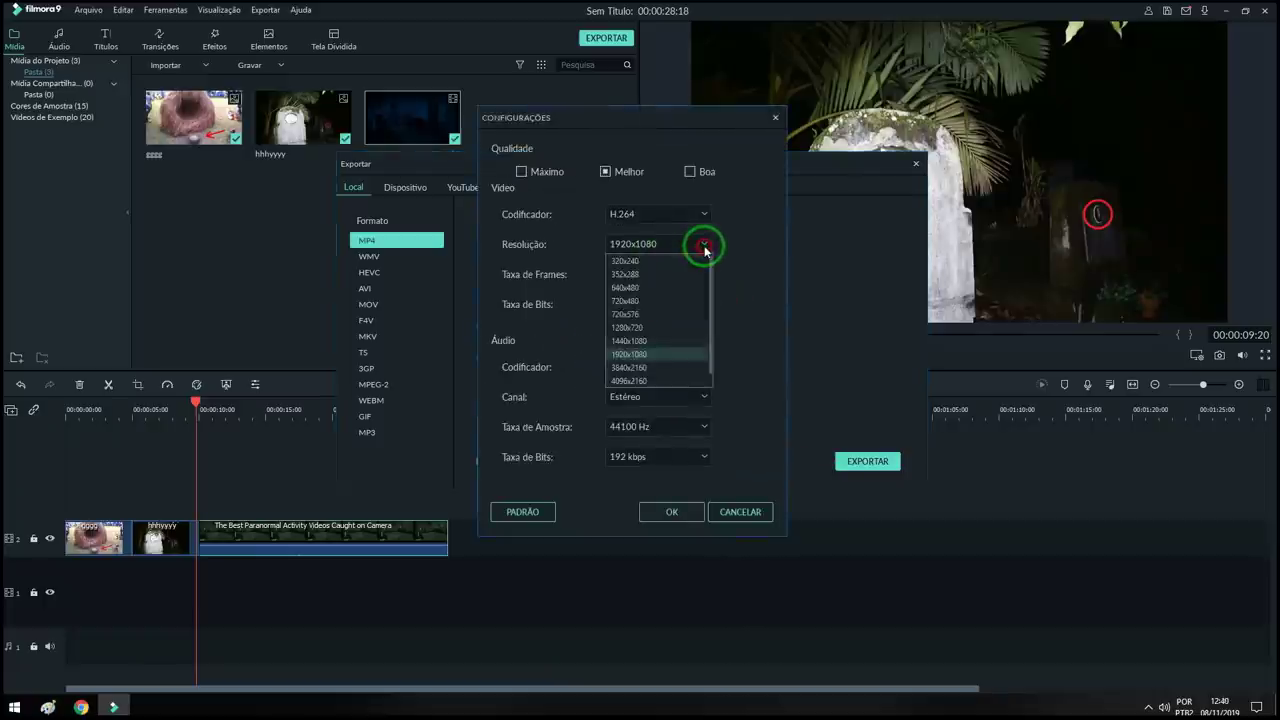
pyautogui.click(704, 245)
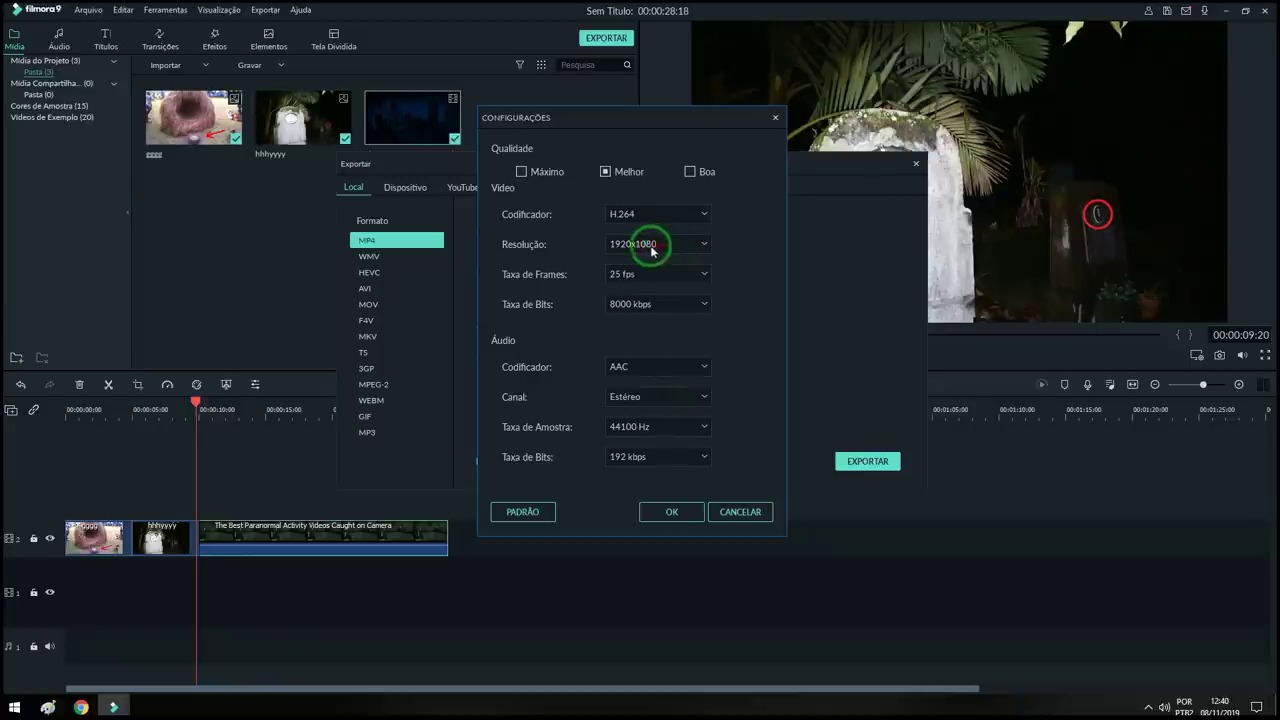
pyautogui.click(703, 273)
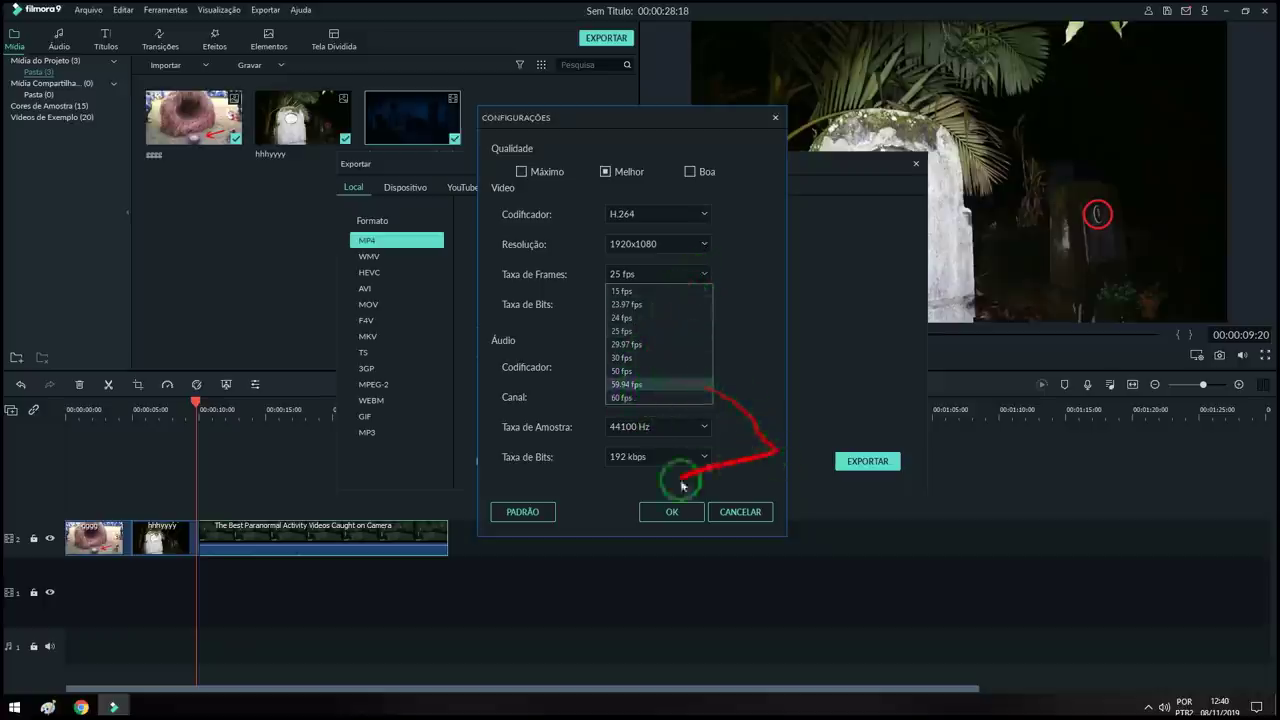
pyautogui.click(690, 511)
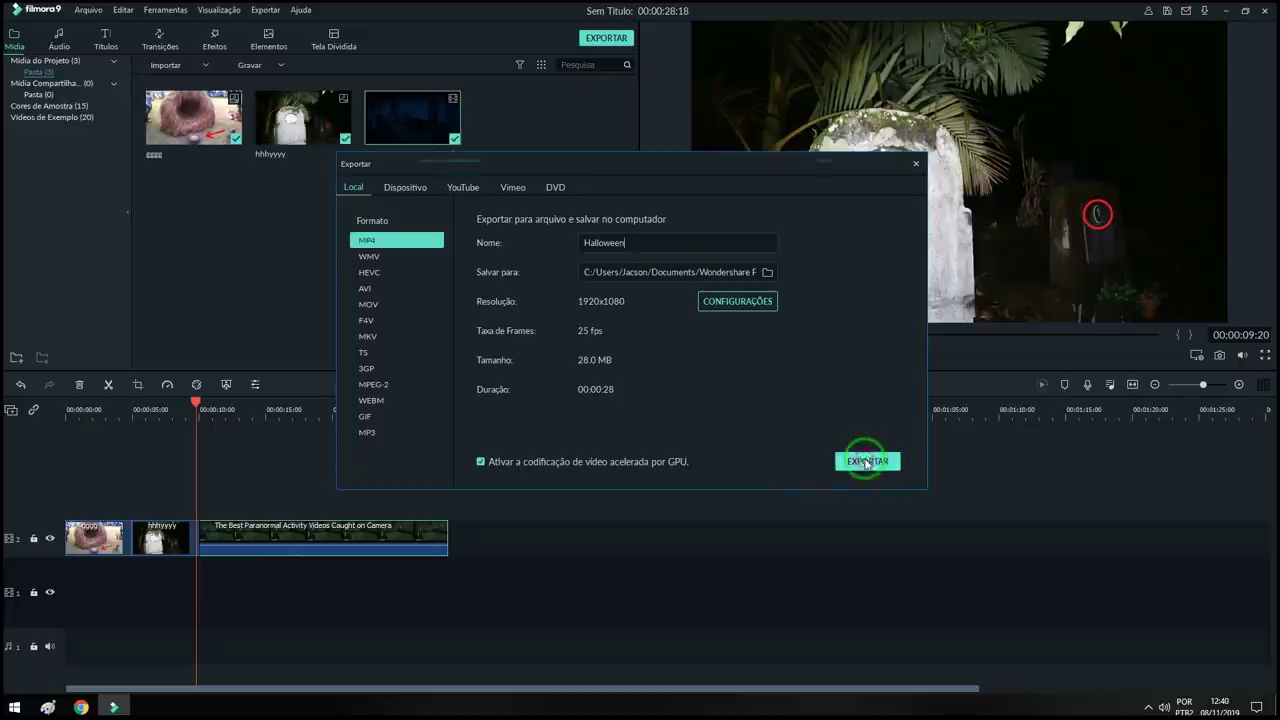
# Step: Export the Halloween MP4 with the current settings and close the export progress window
pyautogui.click(866, 462)
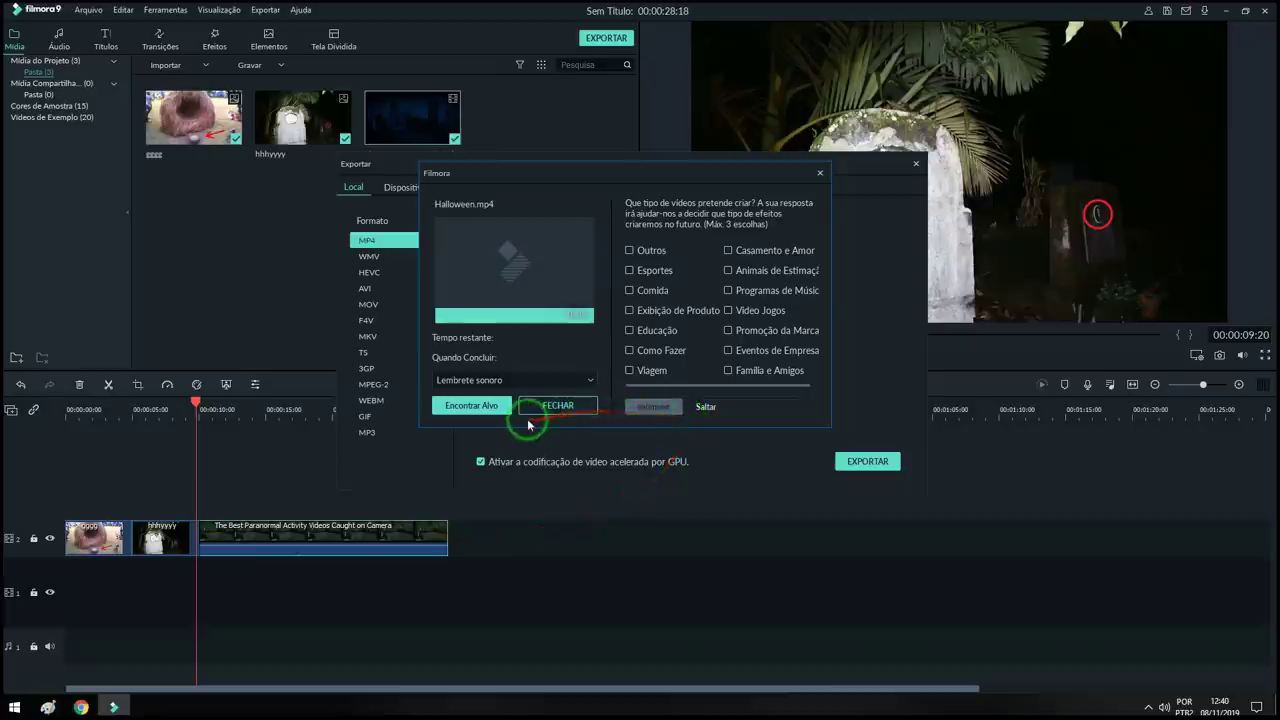
pyautogui.click(586, 407)
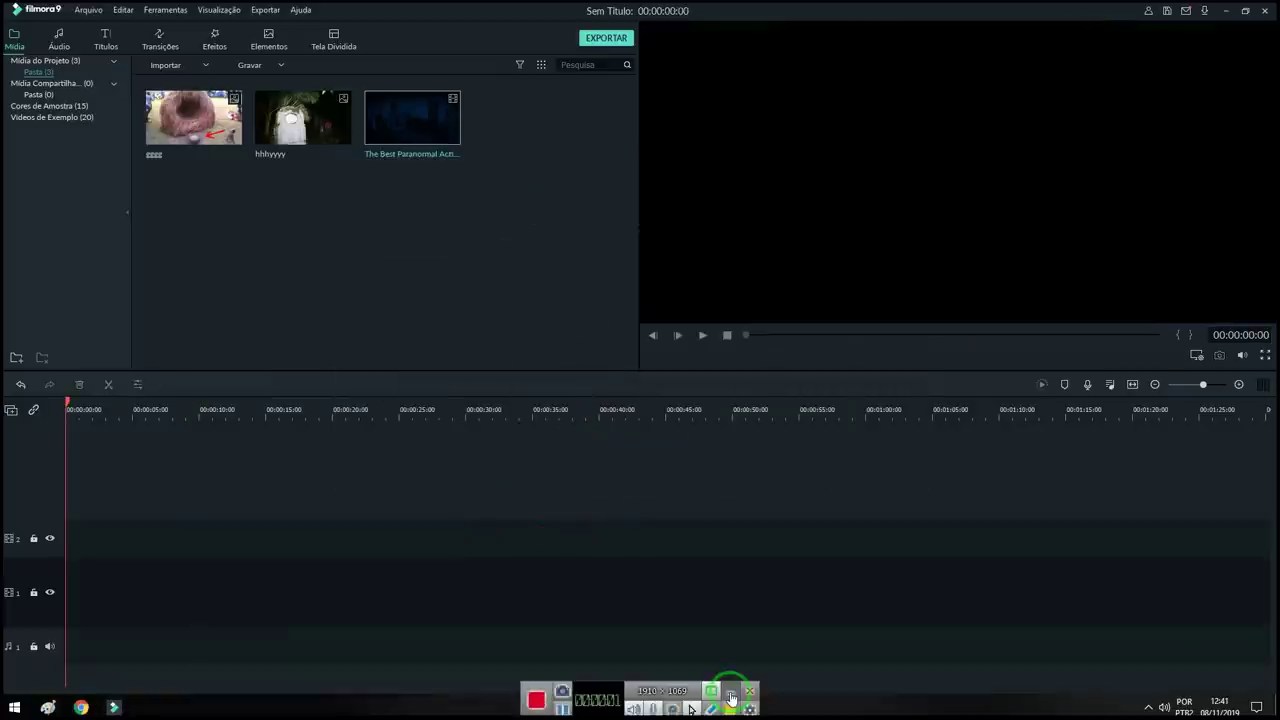
# Step: Add the split-screen template with three equal vertical panels to the start of the upper video track and open its settings
pyautogui.click(731, 692)
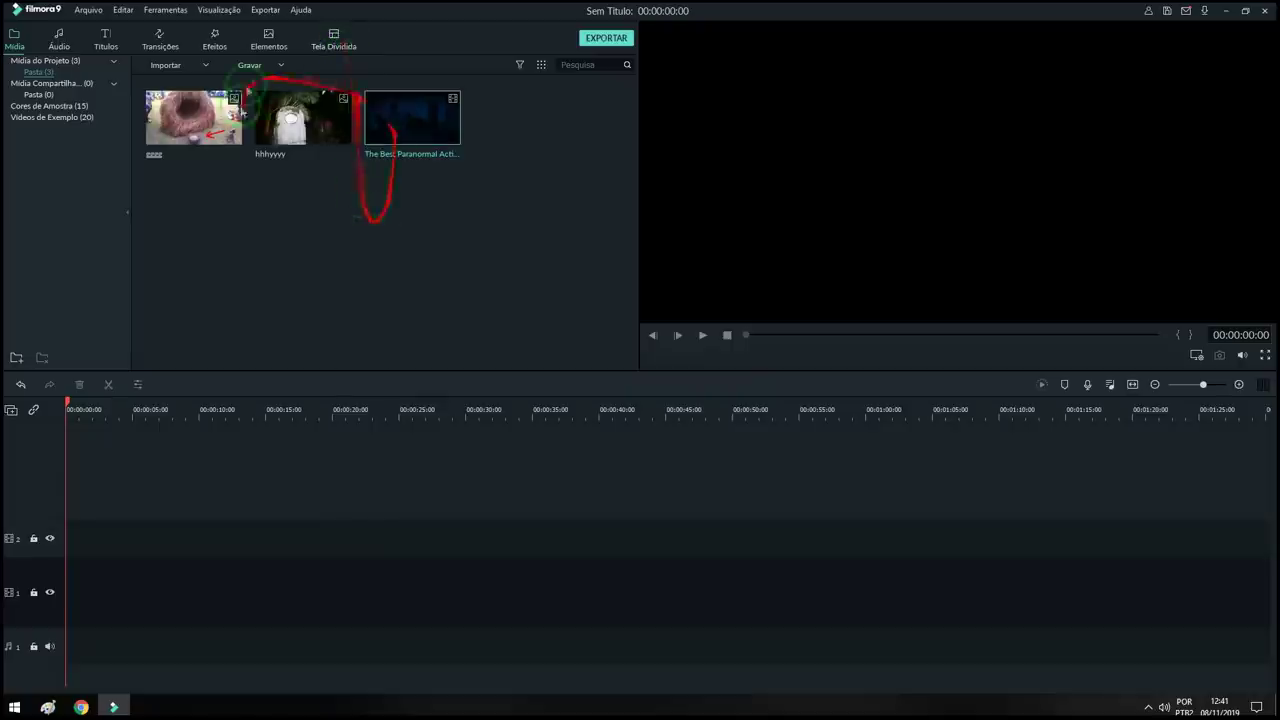
pyautogui.click(340, 48)
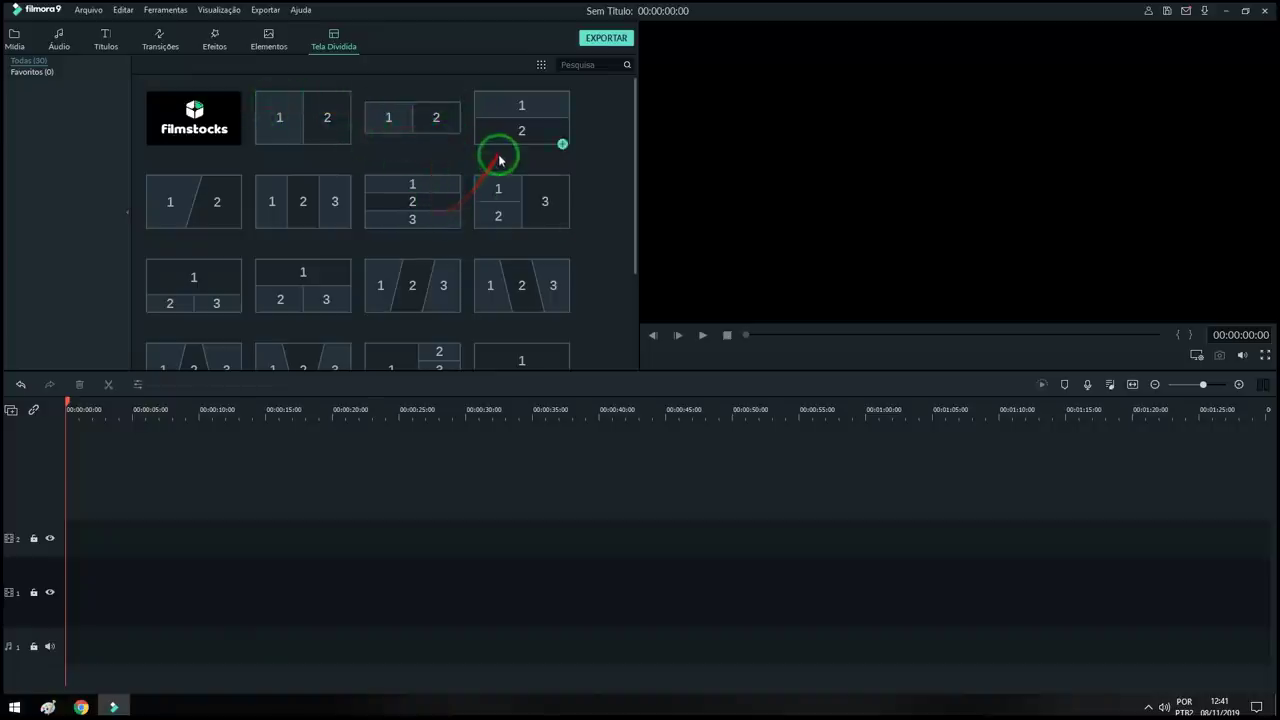
pyautogui.scroll(-5, 367, 246)
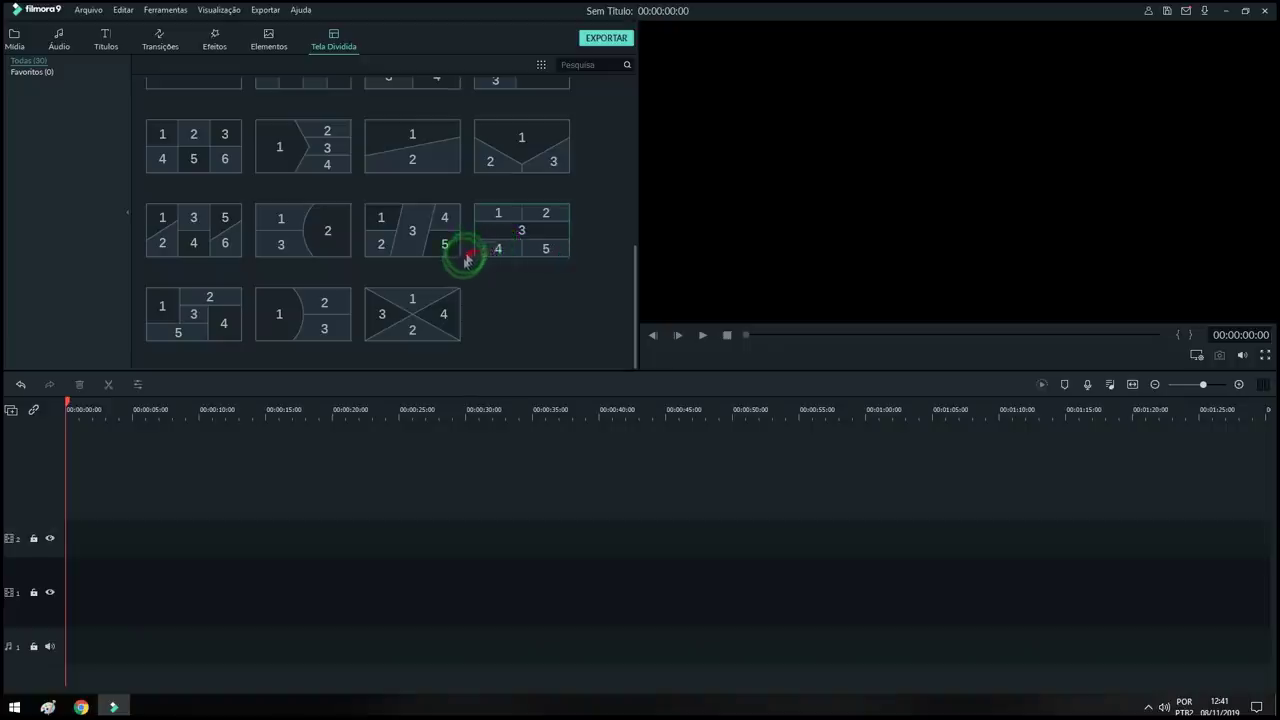
pyautogui.scroll(5, 455, 248)
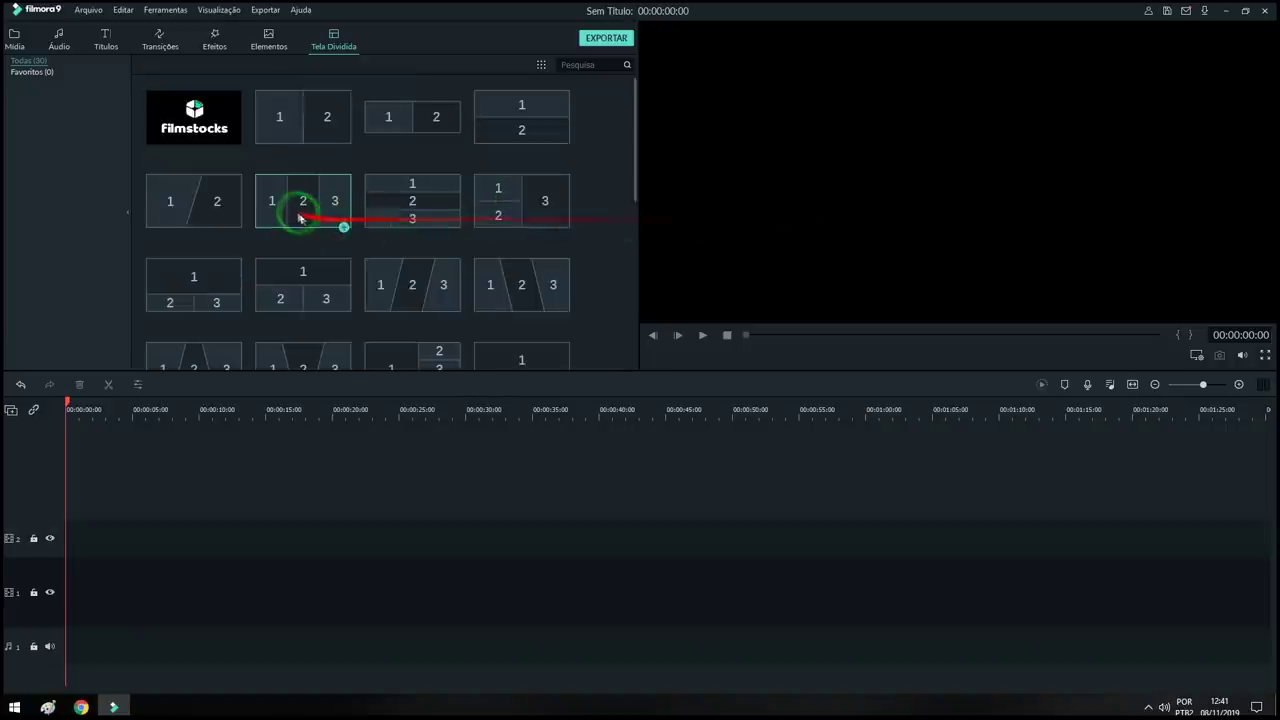
pyautogui.moveTo(312, 201); pyautogui.dragTo(74, 554)
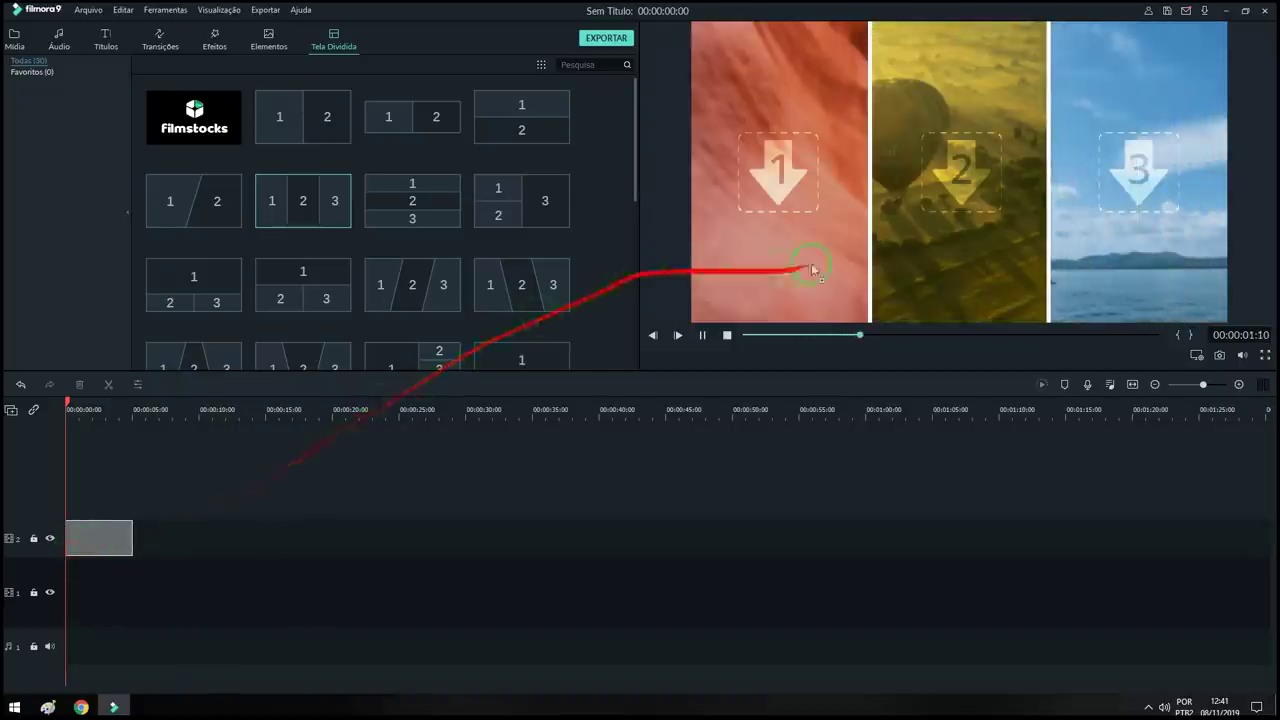
pyautogui.click(855, 254)
# Step: Fill split-screen panel 1 with gggg, panel 2 with the paranormal activity video and panel 3 with hhhyyyy, and play the preview
pyautogui.click(158, 118)
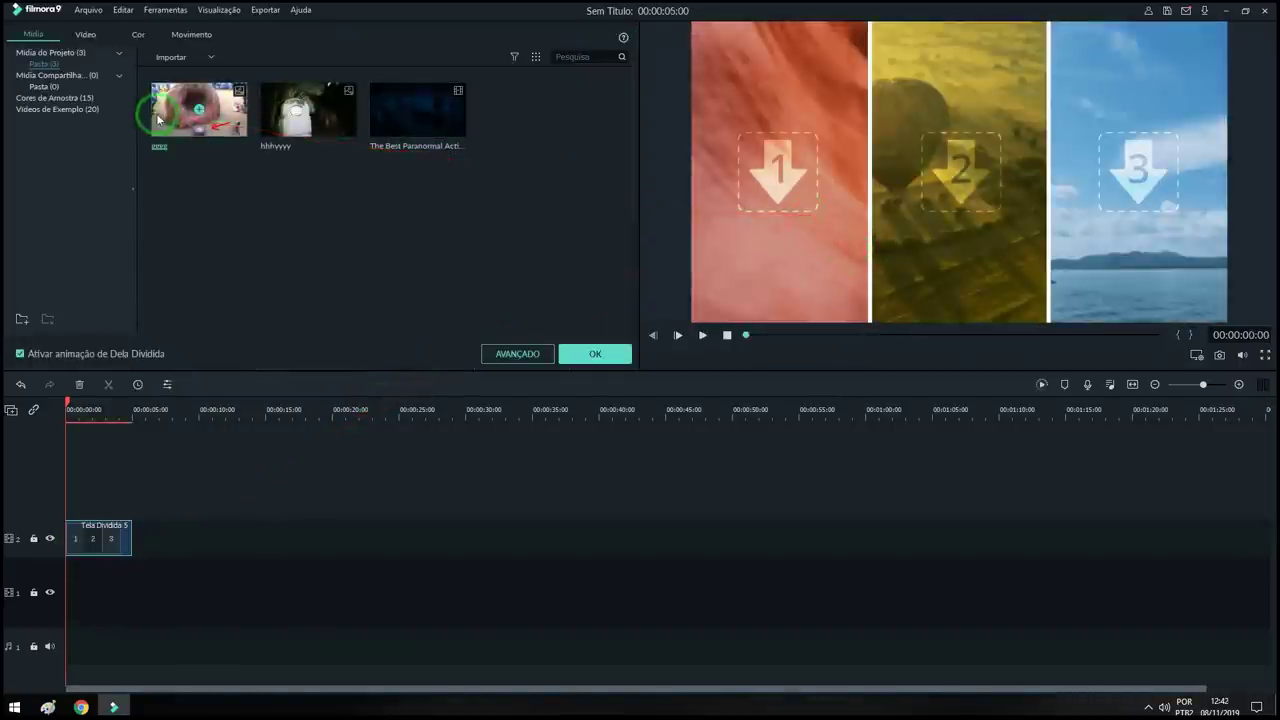
pyautogui.moveTo(190, 112); pyautogui.dragTo(777, 214)
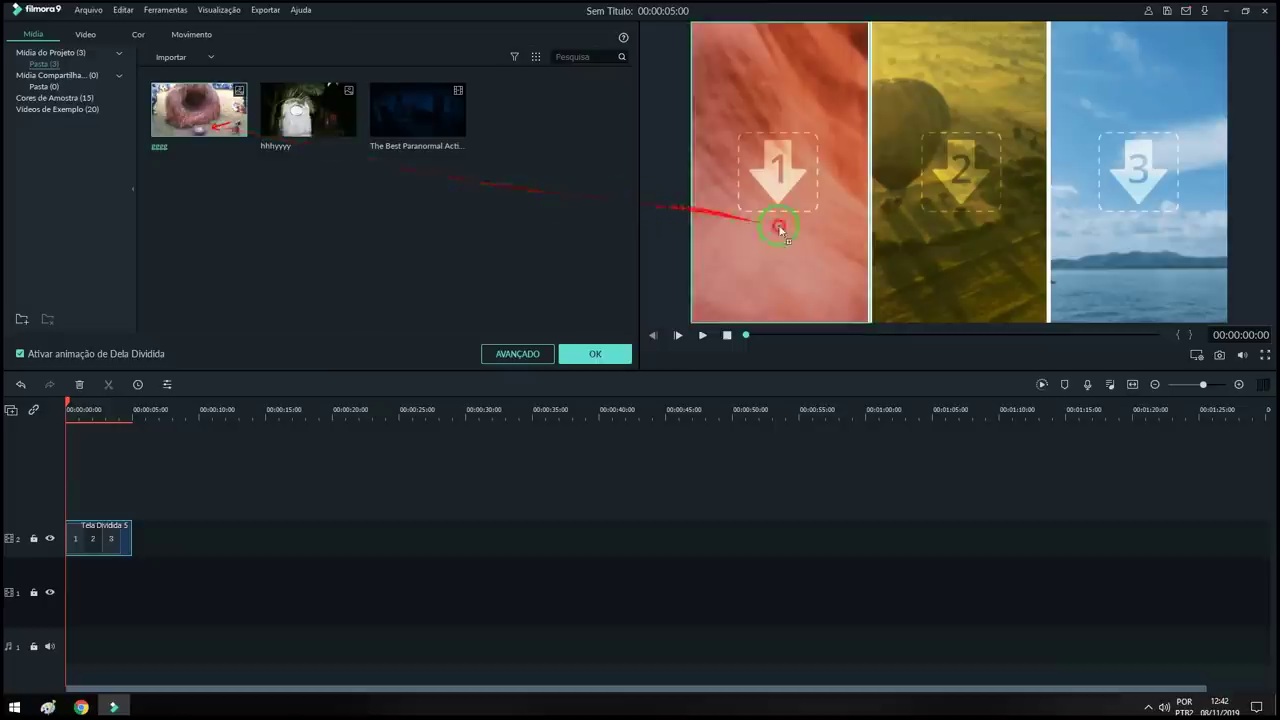
pyautogui.click(310, 122)
pyautogui.moveTo(420, 120); pyautogui.dragTo(957, 210)
pyautogui.click(410, 120)
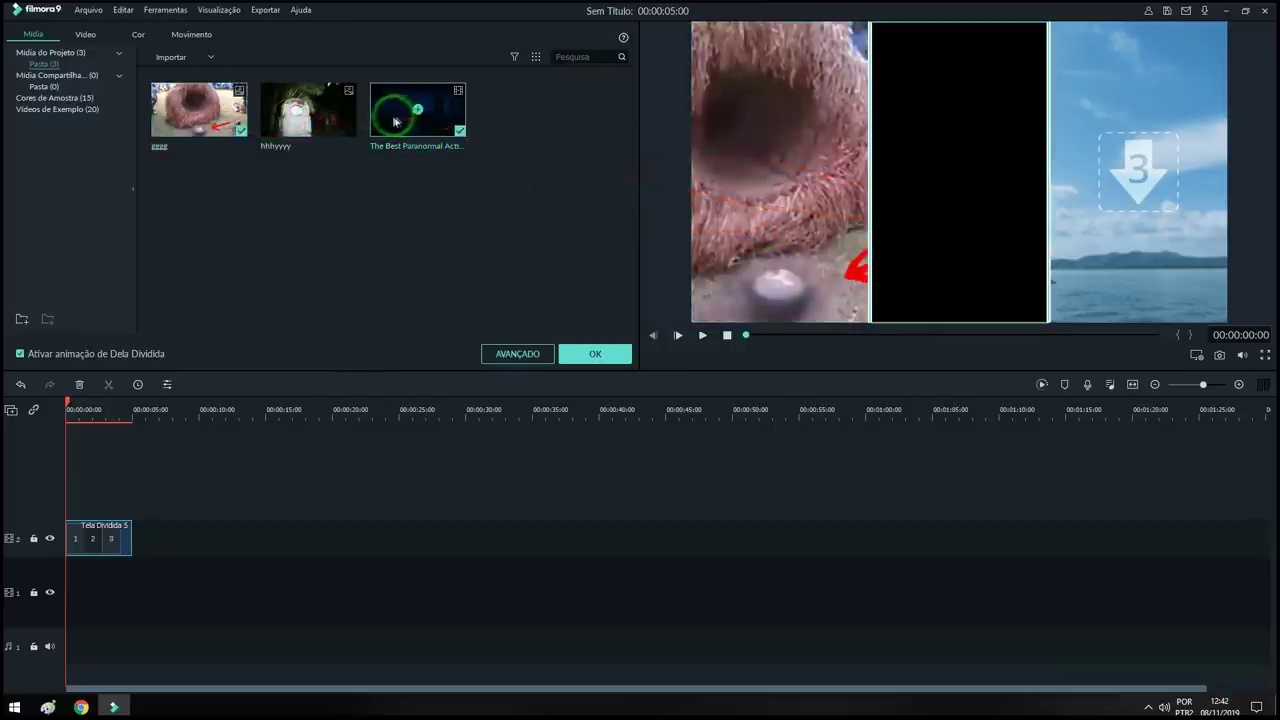
pyautogui.moveTo(328, 117); pyautogui.dragTo(1103, 228)
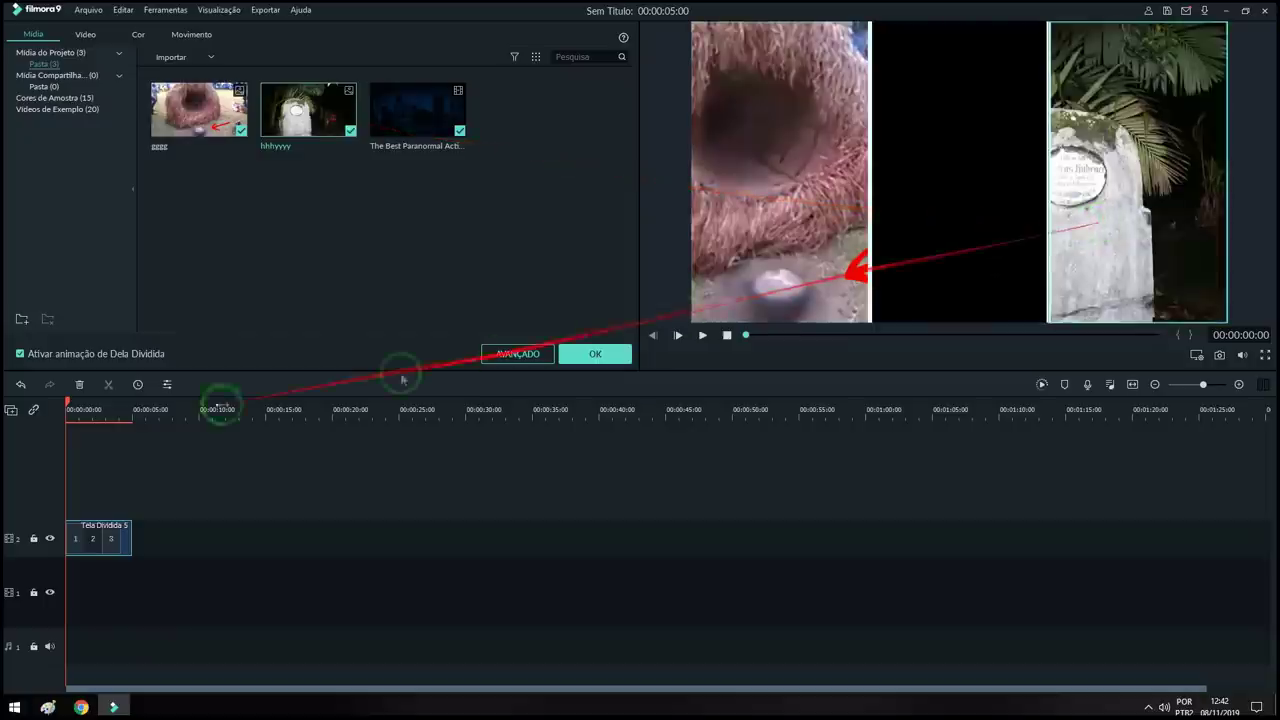
pyautogui.click(702, 335)
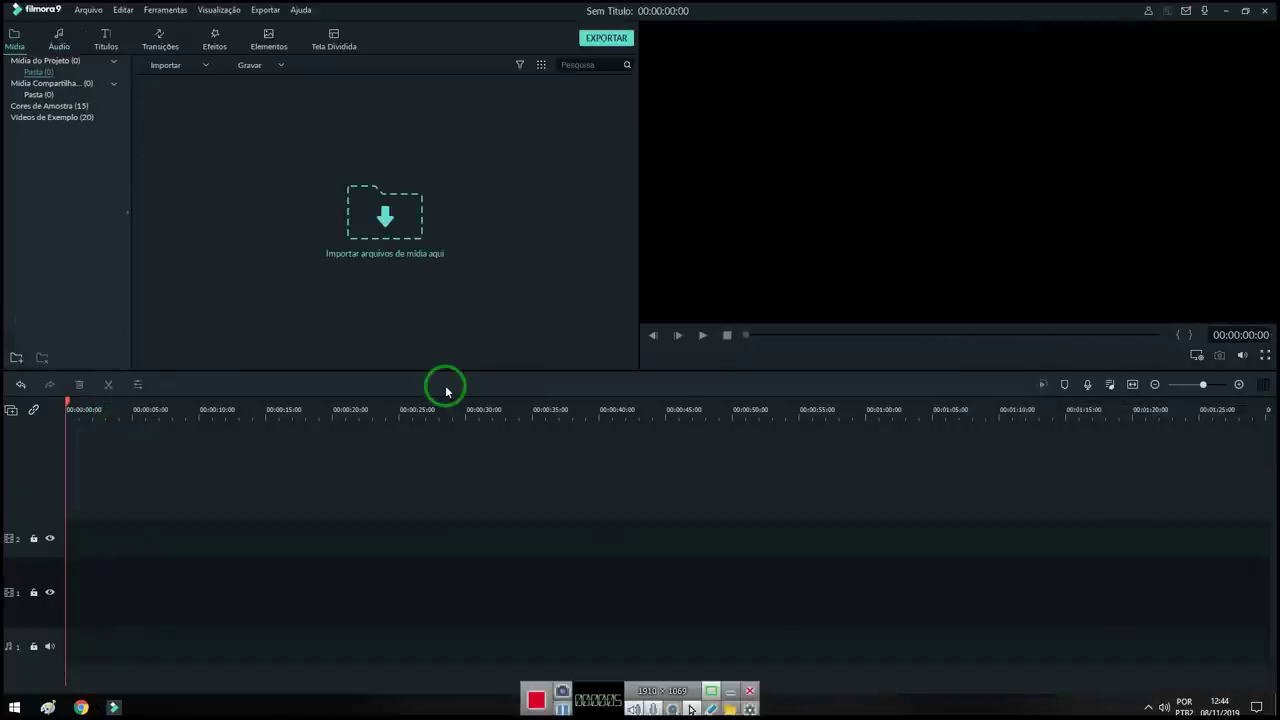
# Step: Examine the desktop's media files available for import, including the cemetery video, the paranormal activity video and the gggg image
pyautogui.click(389, 228)
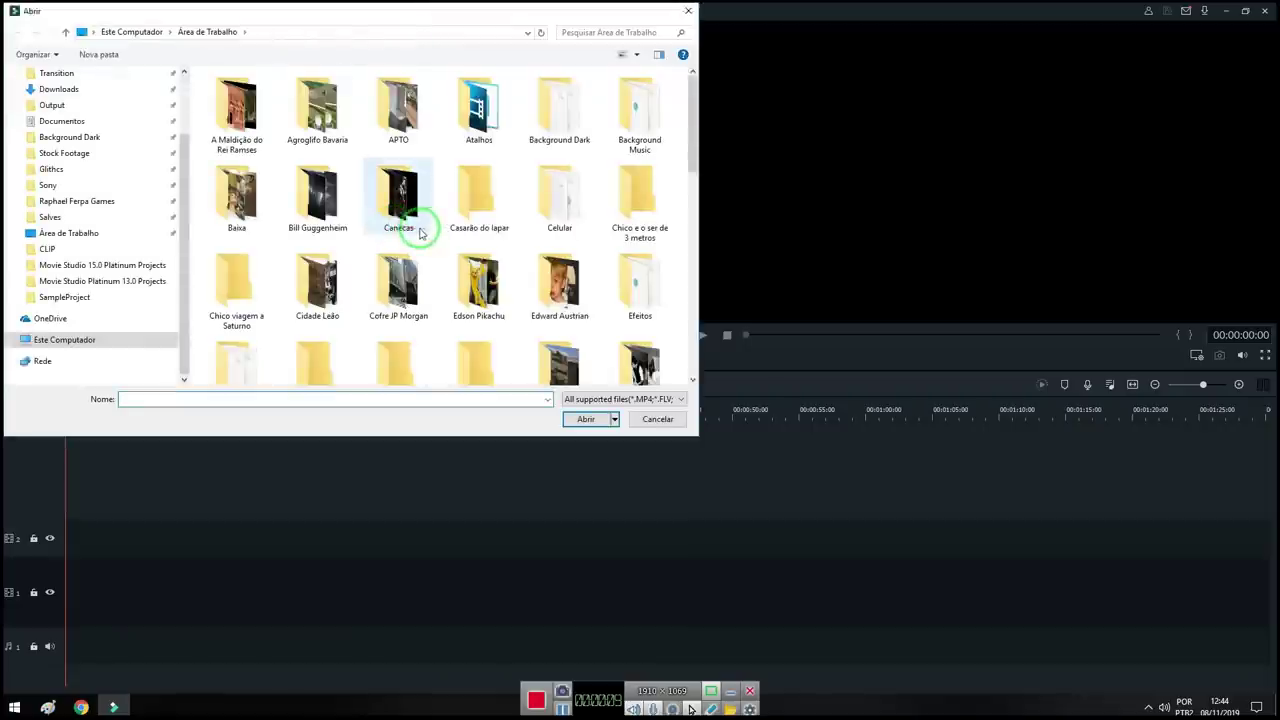
pyautogui.moveTo(692, 152); pyautogui.dragTo(693, 372)
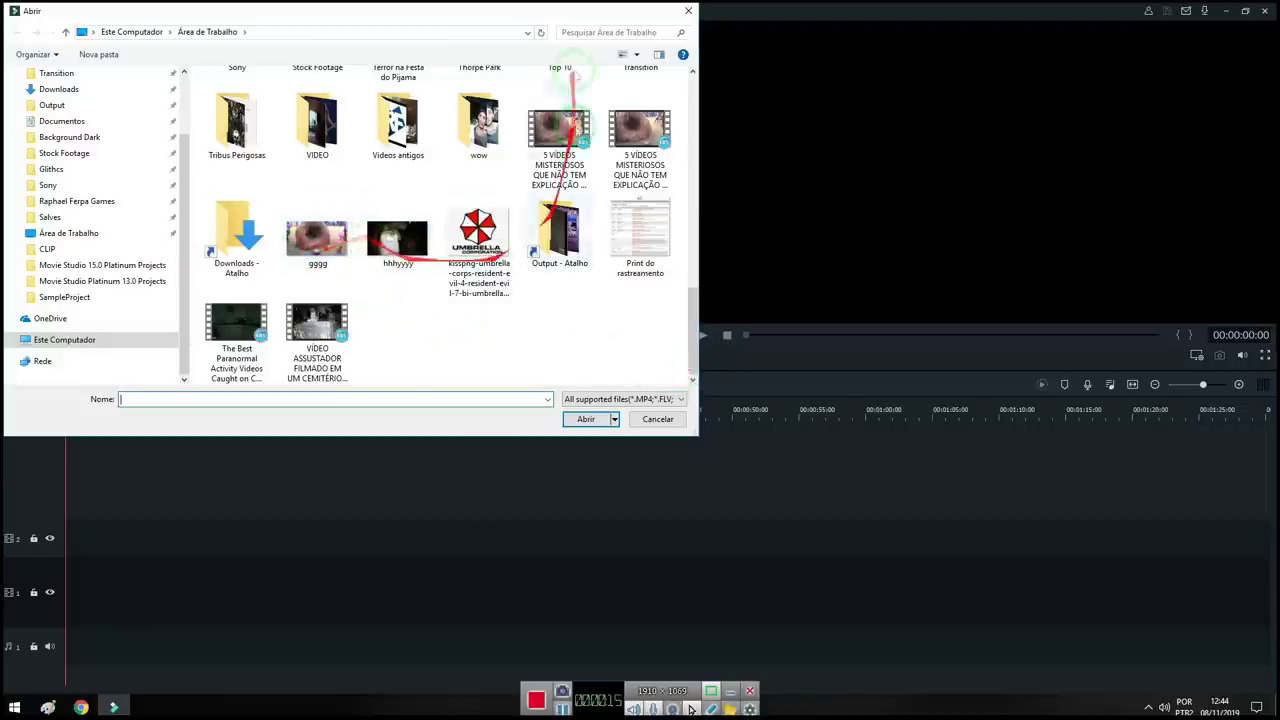
pyautogui.click(316, 331)
pyautogui.click(236, 328)
pyautogui.click(316, 328)
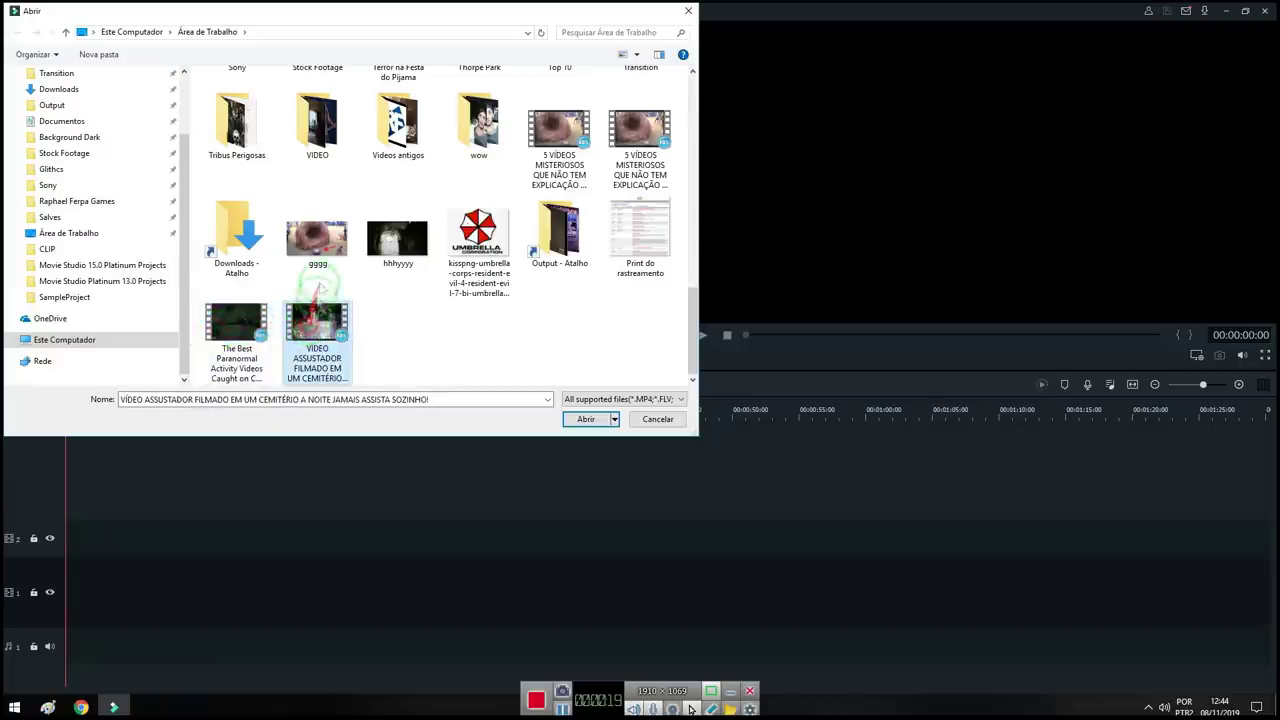
pyautogui.click(320, 255)
pyautogui.click(316, 330)
pyautogui.click(236, 325)
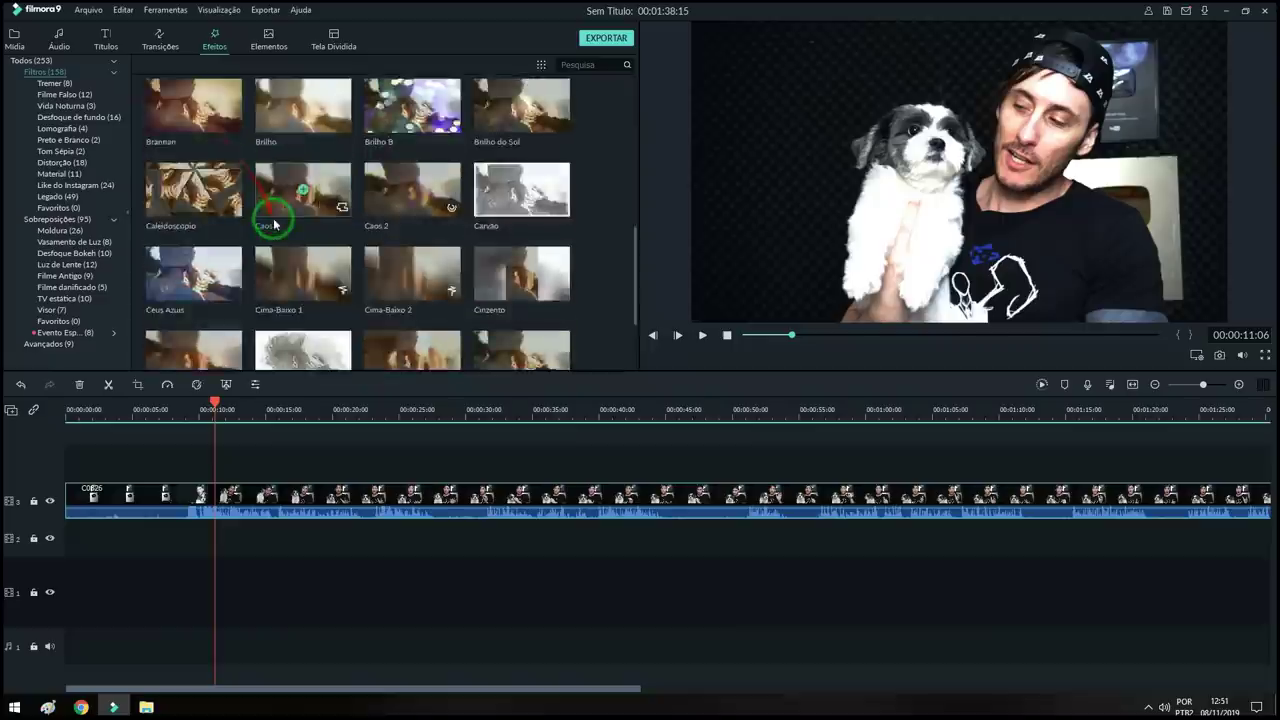
# Step: Place Day of the Dead Overlay 06 on the track above the clip, from about 9 to 20 seconds, and play the result
pyautogui.scroll(1, 271, 214)
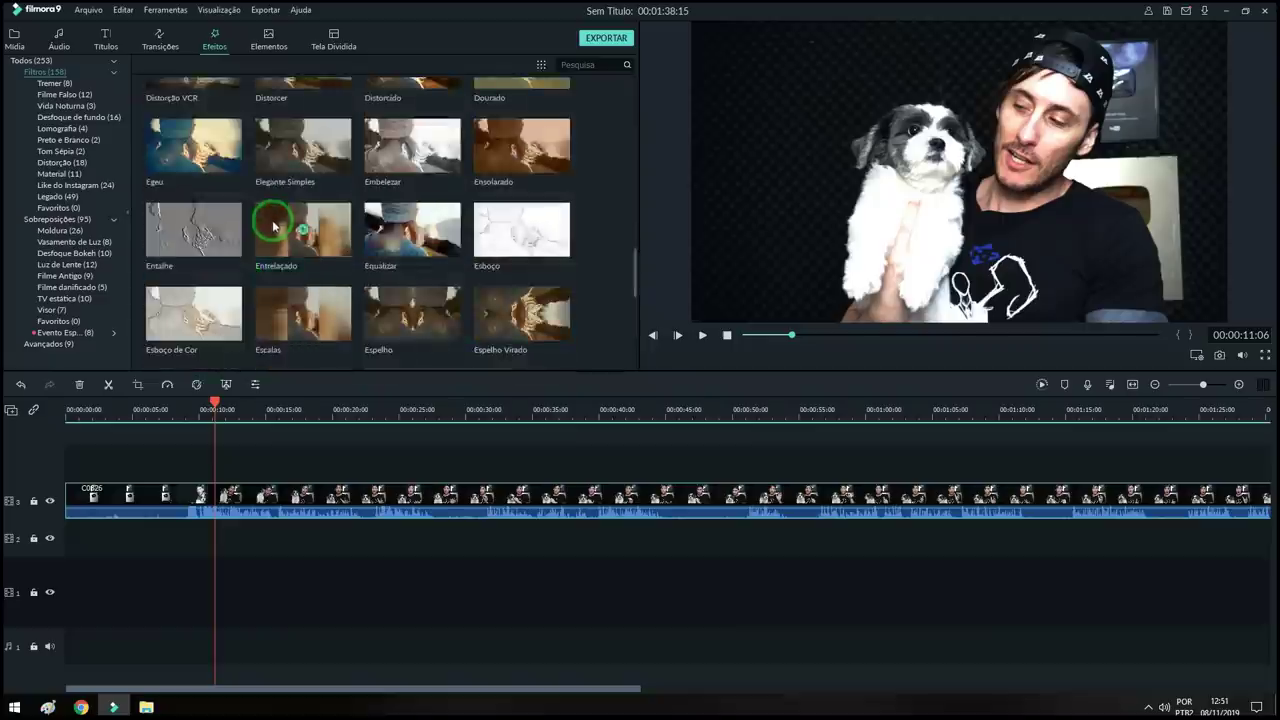
pyautogui.click(72, 226)
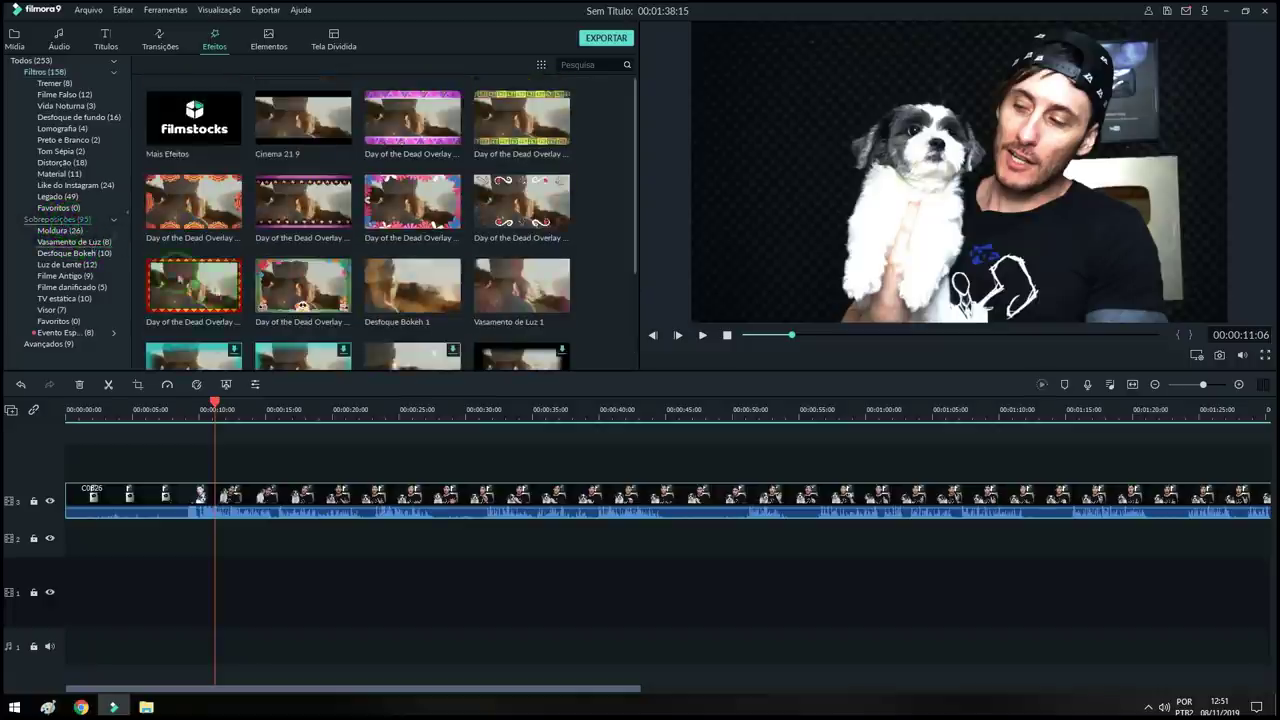
pyautogui.click(219, 292)
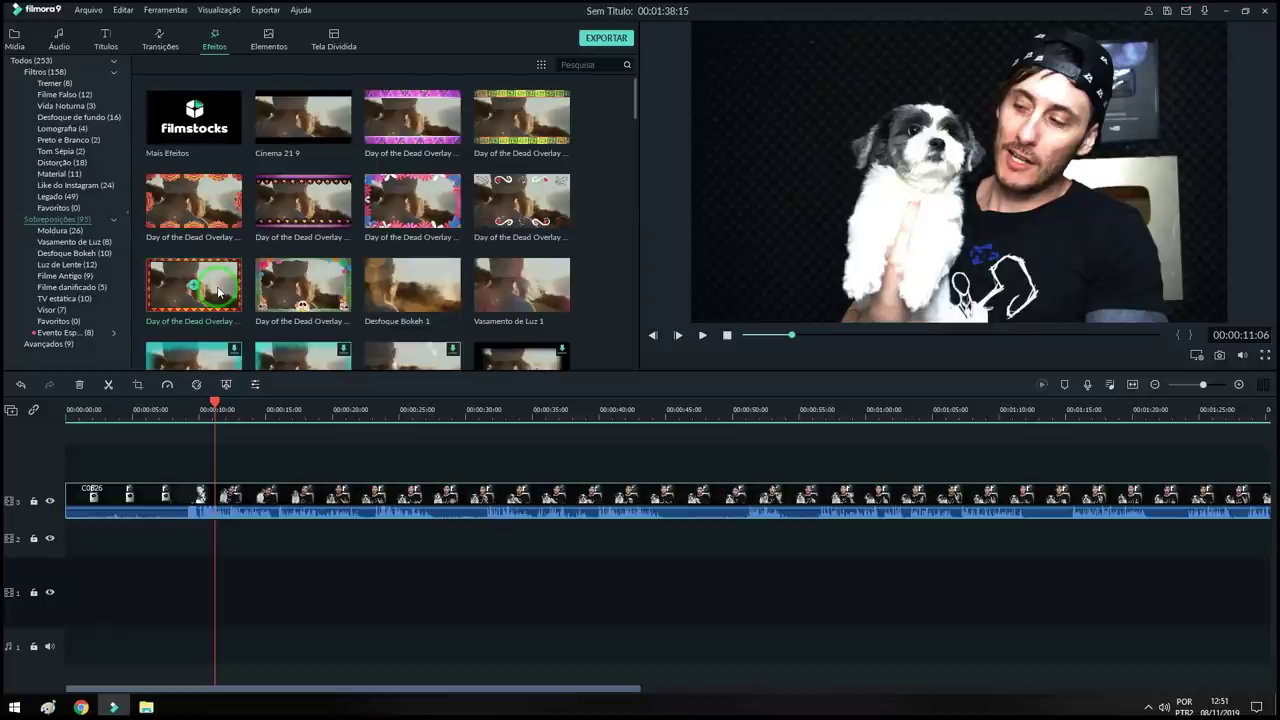
pyautogui.click(193, 285)
pyautogui.click(702, 335)
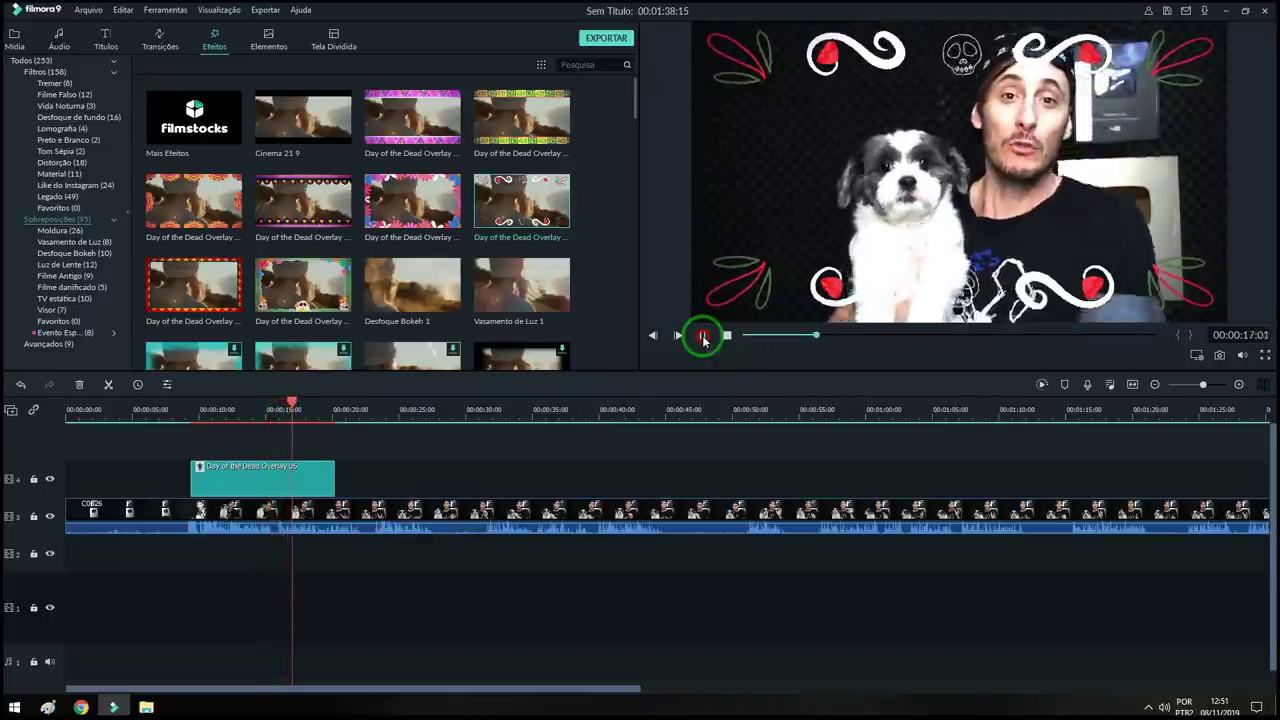
pyautogui.click(703, 336)
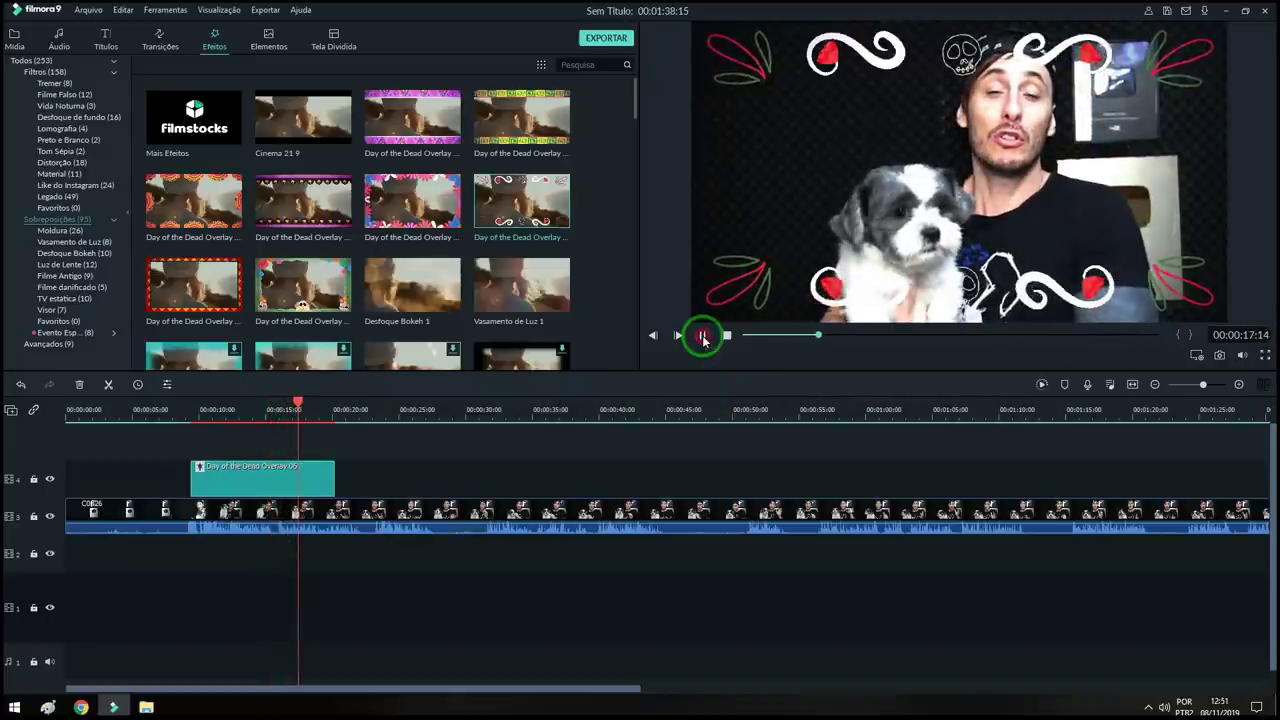